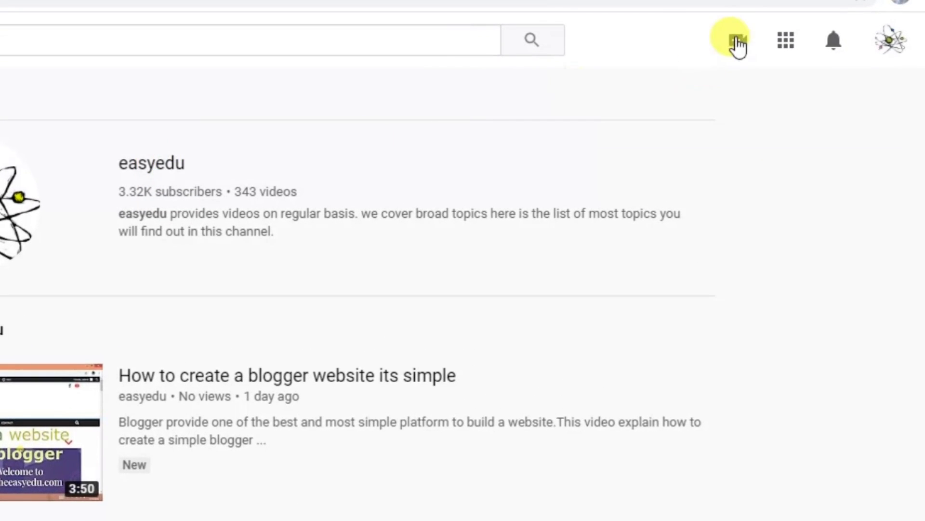
Step: Open the Upload video dialog from the Create menu and browse for a video file
{"action": "left_click", "coordinate": [738, 40]}
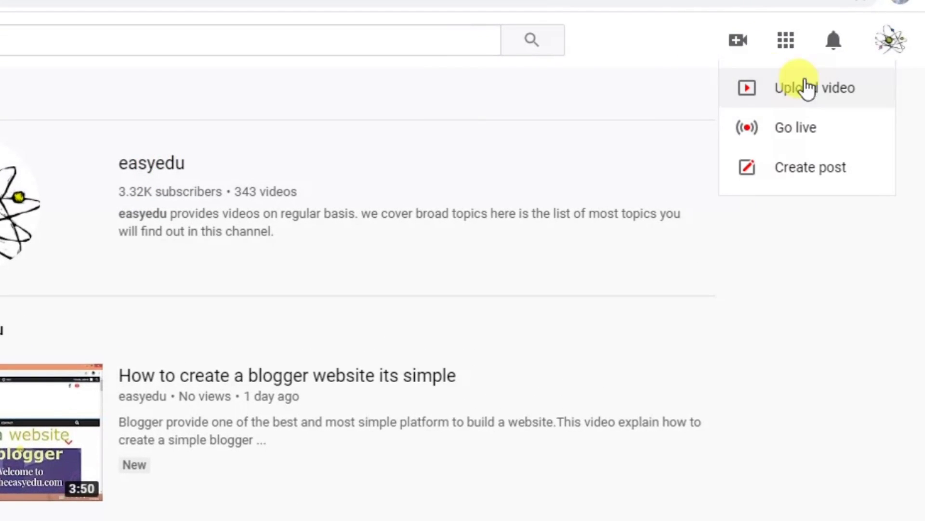
{"action": "left_click", "coordinate": [789, 94]}
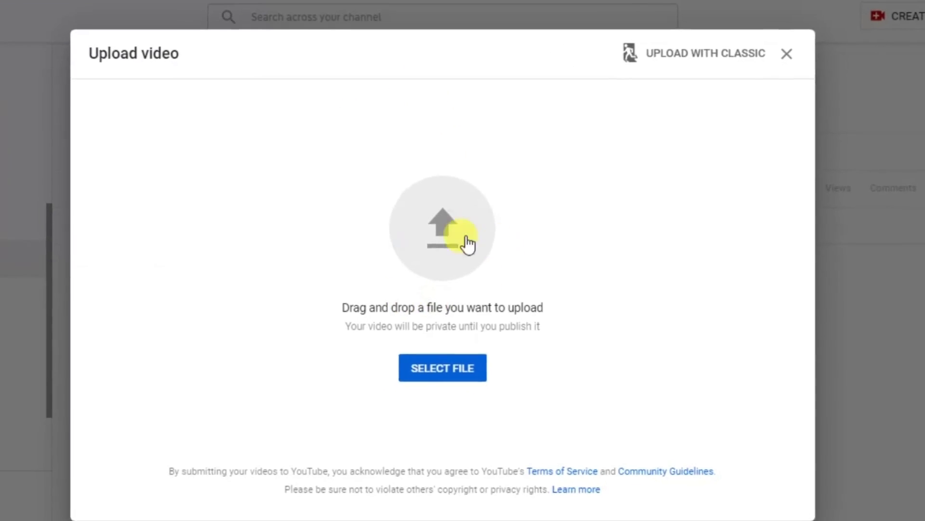
{"action": "left_click", "coordinate": [475, 356]}
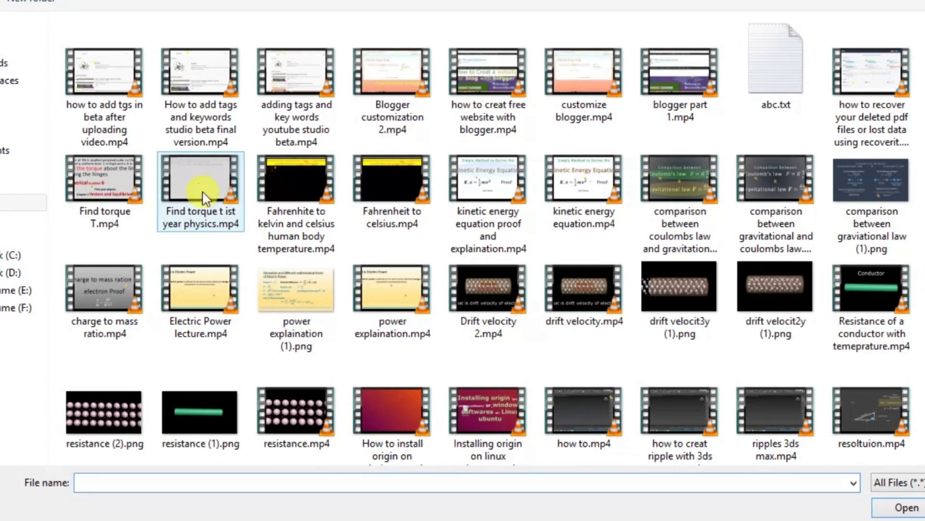
Step: Upload 'how to add tgs in beta after uploading video.mp4' from the file dialog
{"action": "left_click", "coordinate": [144, 116]}
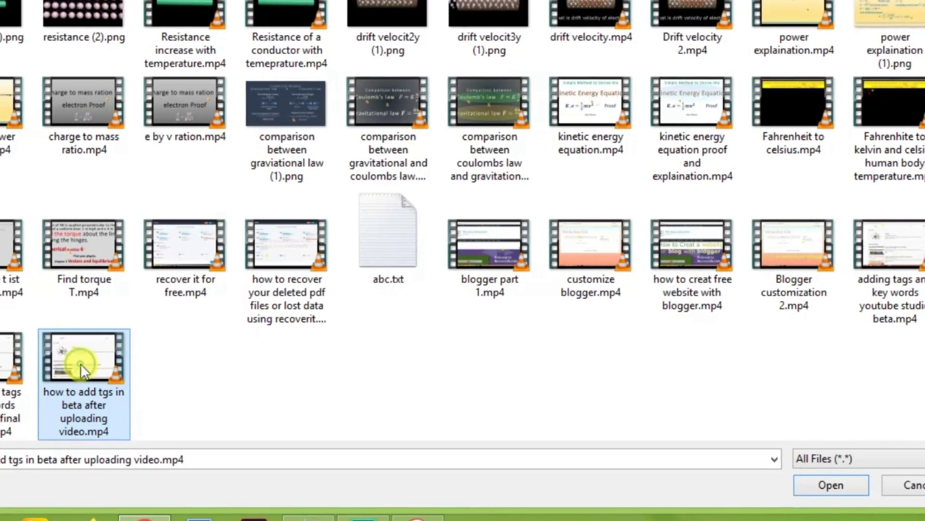
{"action": "left_click", "coordinate": [828, 484]}
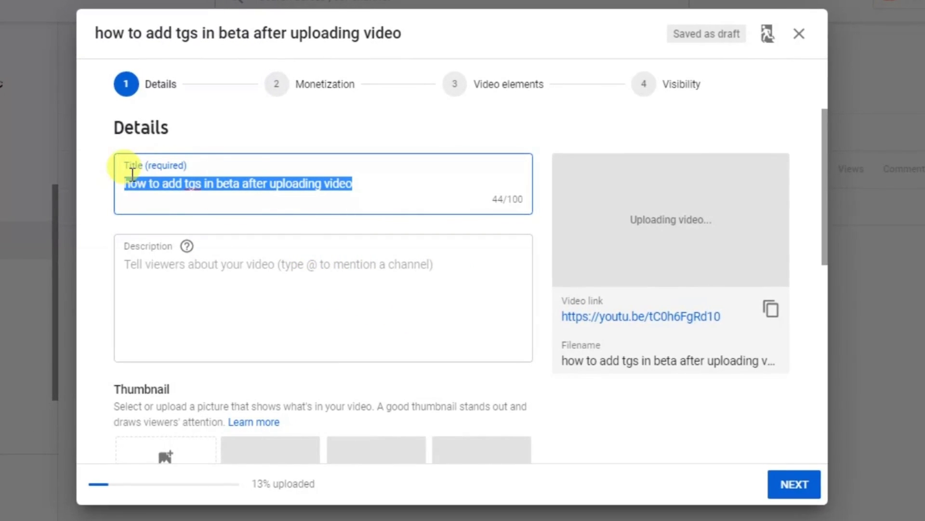
{"action": "left_click", "coordinate": [155, 265]}
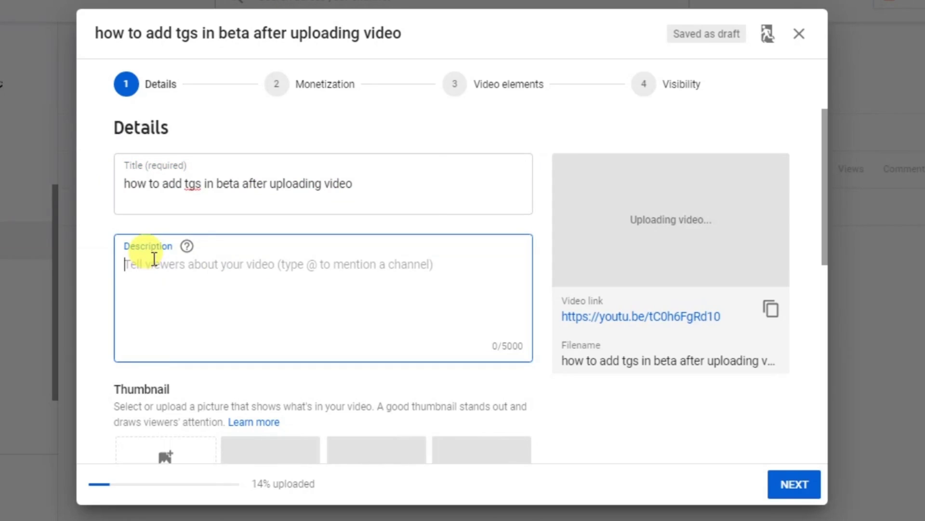
{"action": "scroll", "coordinate": [207, 273], "scroll_direction": "down", "scroll_amount": 3}
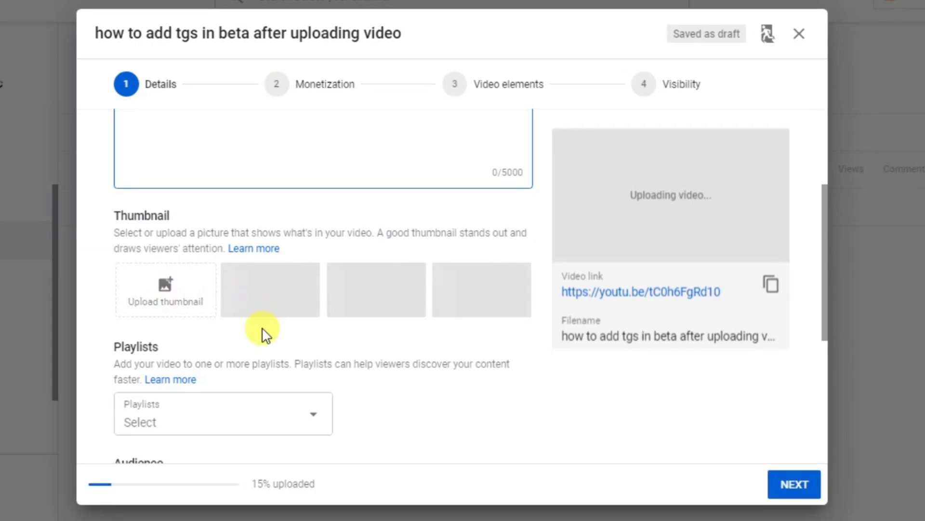
{"action": "scroll", "coordinate": [264, 328], "scroll_direction": "down", "scroll_amount": 3}
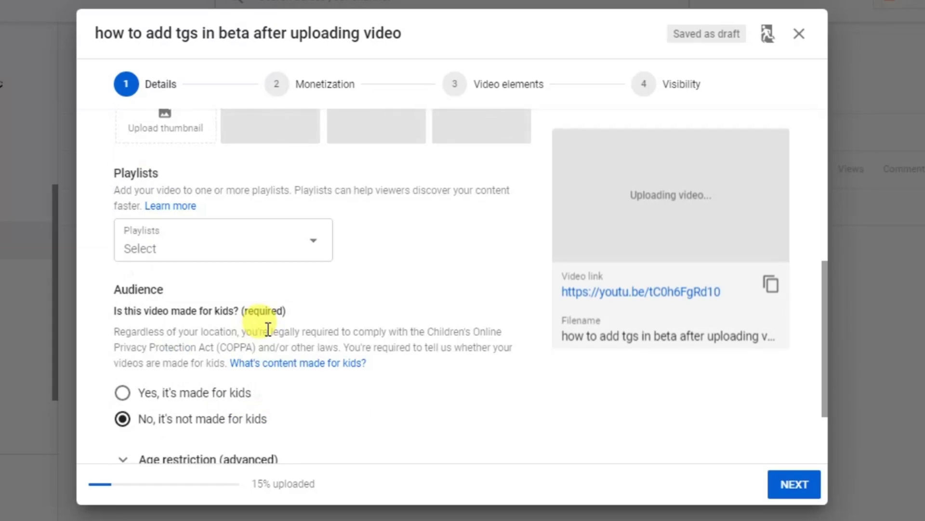
{"action": "left_click", "coordinate": [299, 249]}
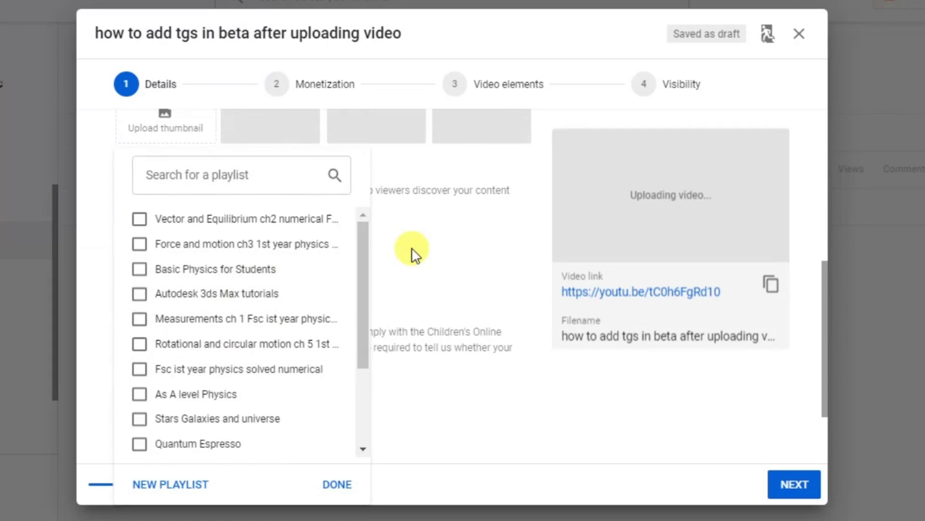
{"action": "left_click", "coordinate": [380, 252]}
{"action": "scroll", "coordinate": [380, 252], "scroll_direction": "down", "scroll_amount": 2}
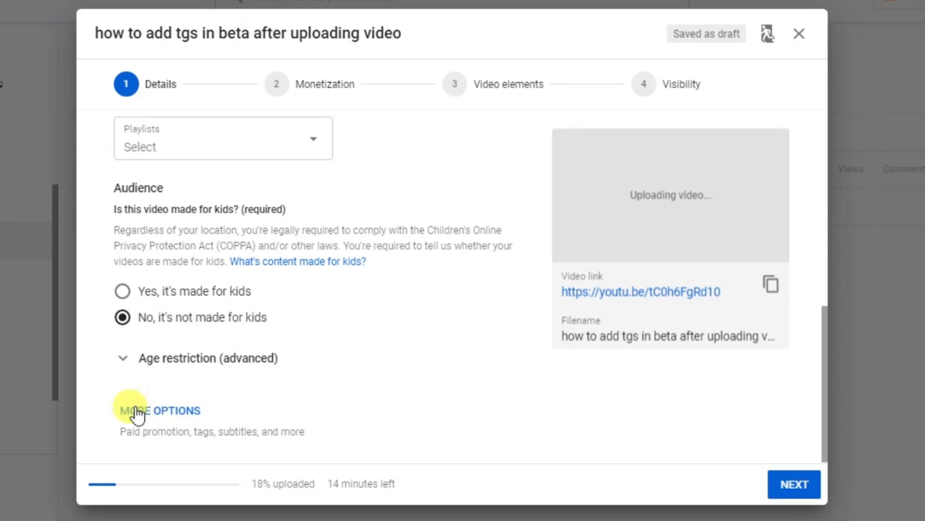
Step: Show the extra upload options and put the cursor in the Add tag field
{"action": "left_click", "coordinate": [163, 411]}
{"action": "scroll", "coordinate": [296, 342], "scroll_direction": "down", "scroll_amount": 5}
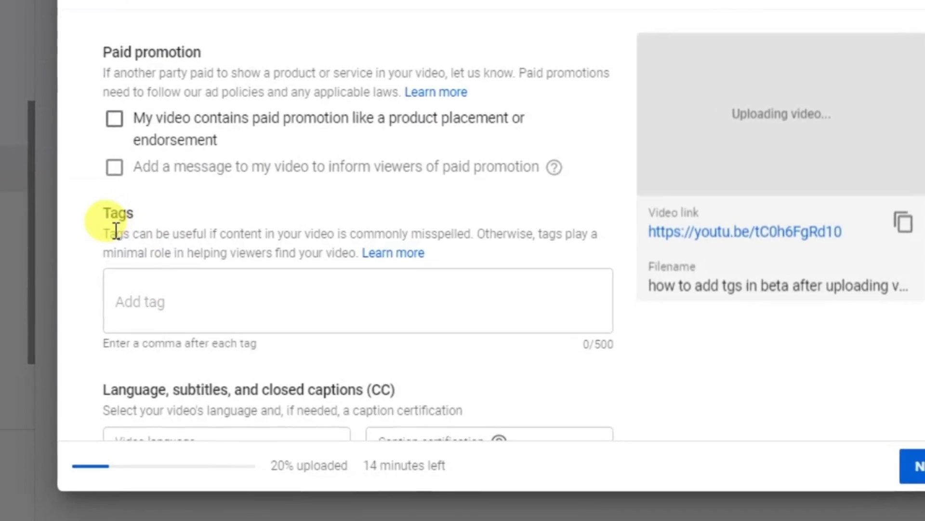
{"action": "left_click_drag", "start_coordinate": [116, 232], "coordinate": [215, 234]}
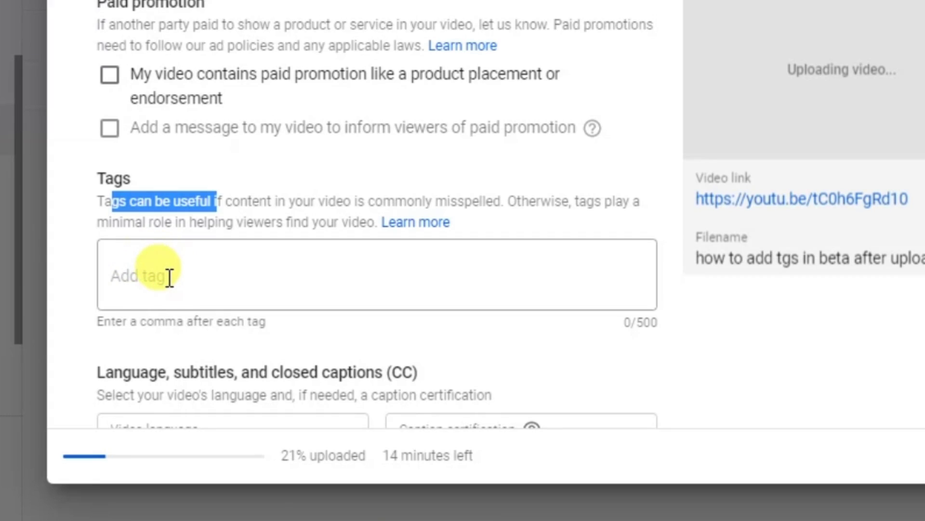
{"action": "left_click", "coordinate": [142, 277]}
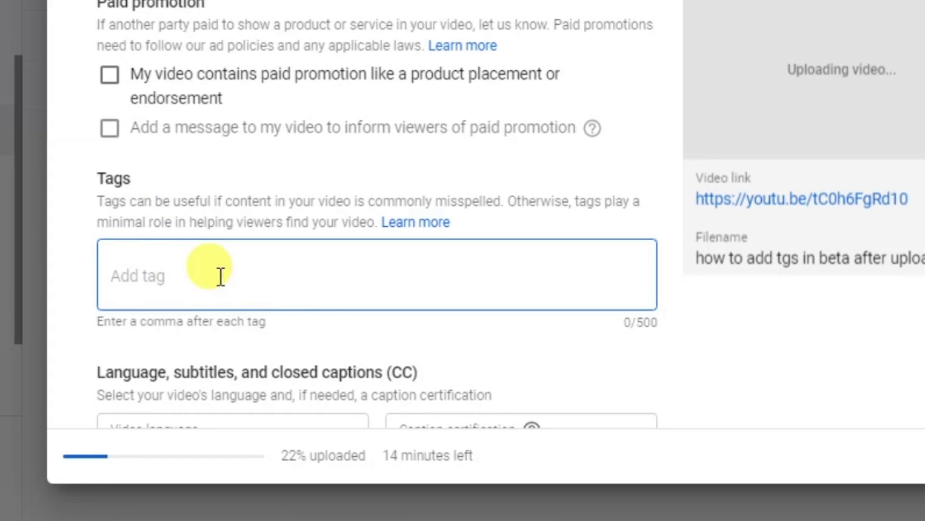
{"action": "scroll", "coordinate": [200, 265], "scroll_direction": "down", "scroll_amount": 2}
{"action": "scroll", "coordinate": [215, 274], "scroll_direction": "down", "scroll_amount": 5}
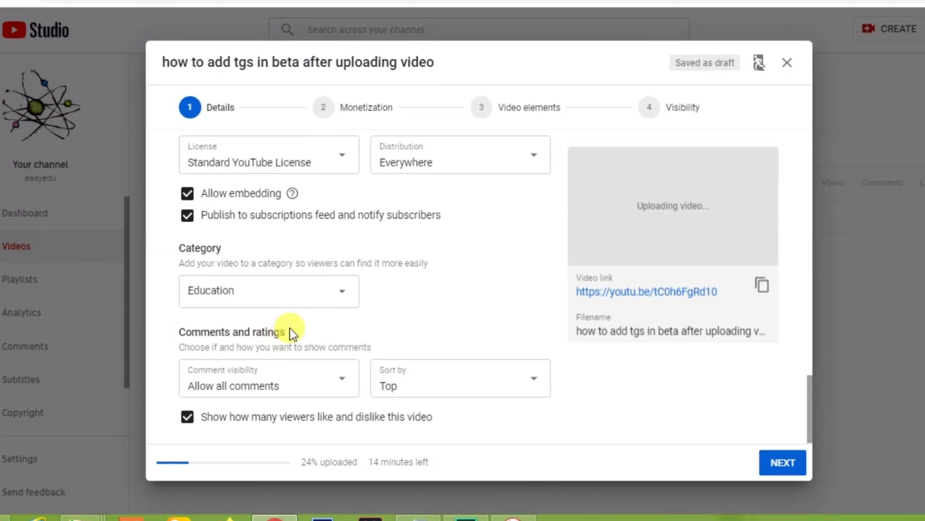
{"action": "scroll", "coordinate": [291, 325], "scroll_direction": "up", "scroll_amount": 8}
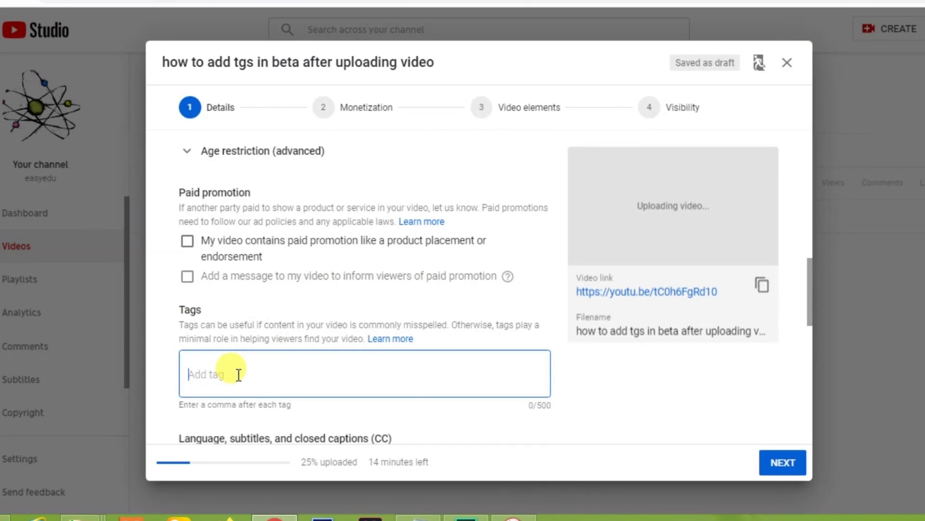
{"action": "scroll", "coordinate": [233, 374], "scroll_direction": "up", "scroll_amount": 10}
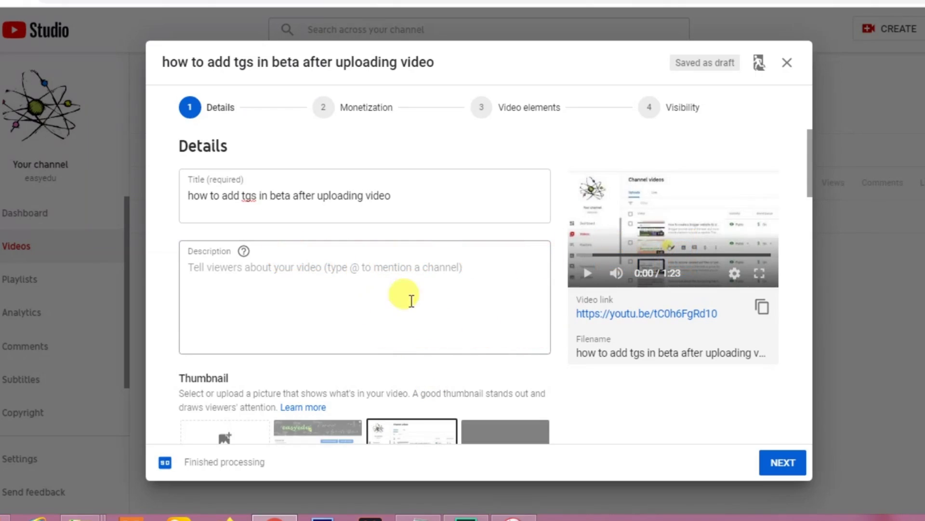
{"action": "left_click", "coordinate": [513, 517]}
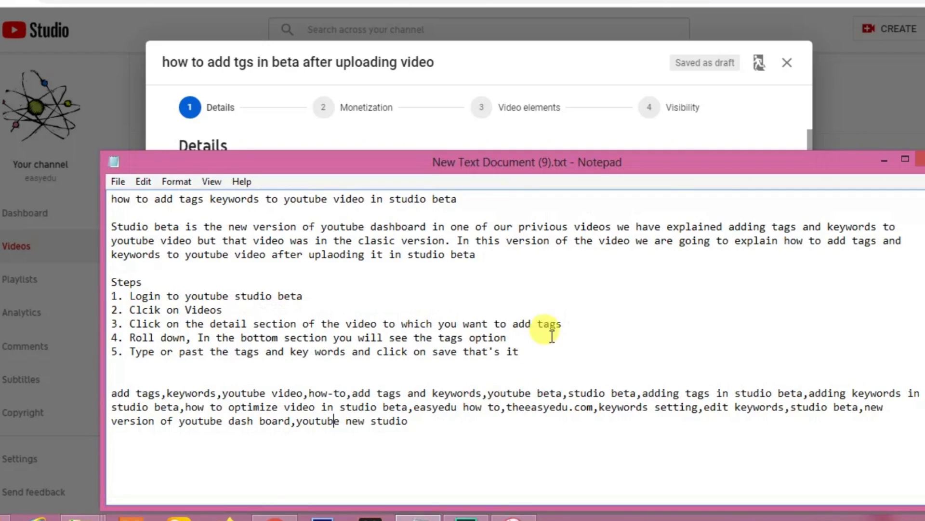
Step: Replace the title with 'how to add tags keywords to youtube video in studio beta' from the notes
{"action": "left_click_drag", "start_coordinate": [458, 199], "coordinate": [122, 199]}
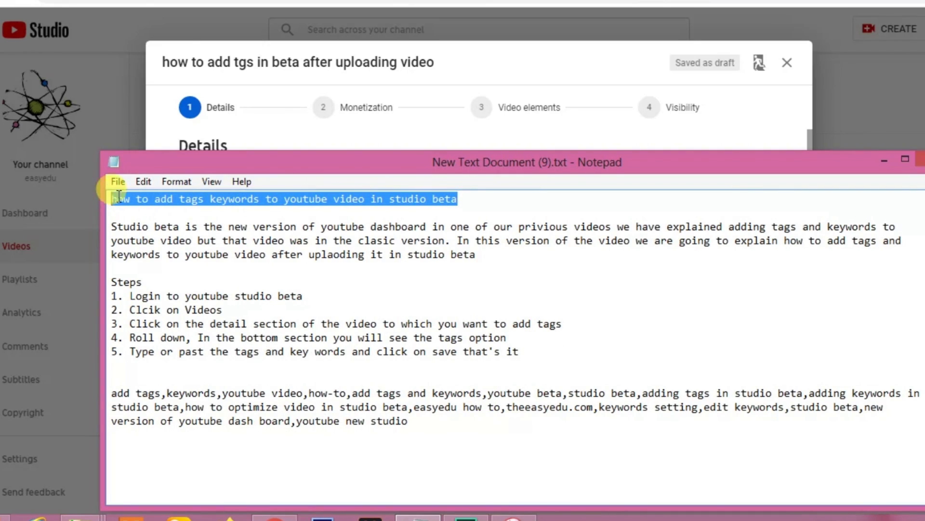
{"action": "left_click_drag", "start_coordinate": [309, 159], "coordinate": [622, 192]}
{"action": "left_click", "coordinate": [347, 194]}
{"action": "left_click_drag", "start_coordinate": [410, 195], "coordinate": [162, 201]}
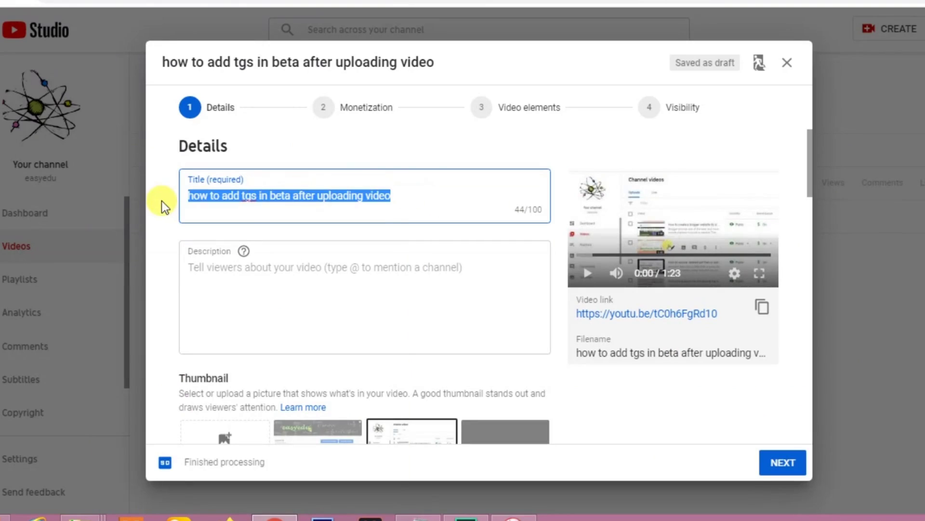
{"action": "type", "text": "how to add tags keywords to youtube video in studio beta"}
Step: Paste the copied explanation and numbered steps into the description, then add blank lines below
{"action": "left_click", "coordinate": [330, 275]}
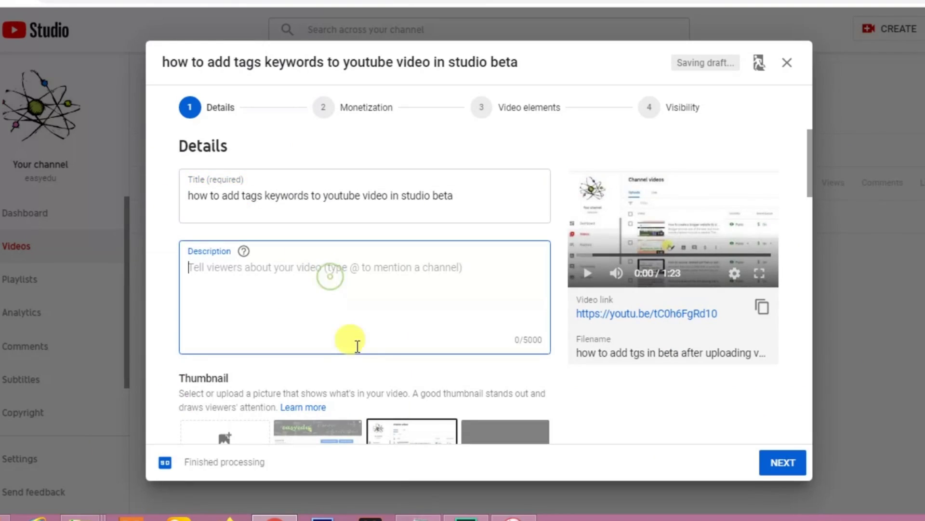
{"action": "left_click", "coordinate": [418, 518]}
{"action": "left_click_drag", "start_coordinate": [423, 254], "coordinate": [849, 378]}
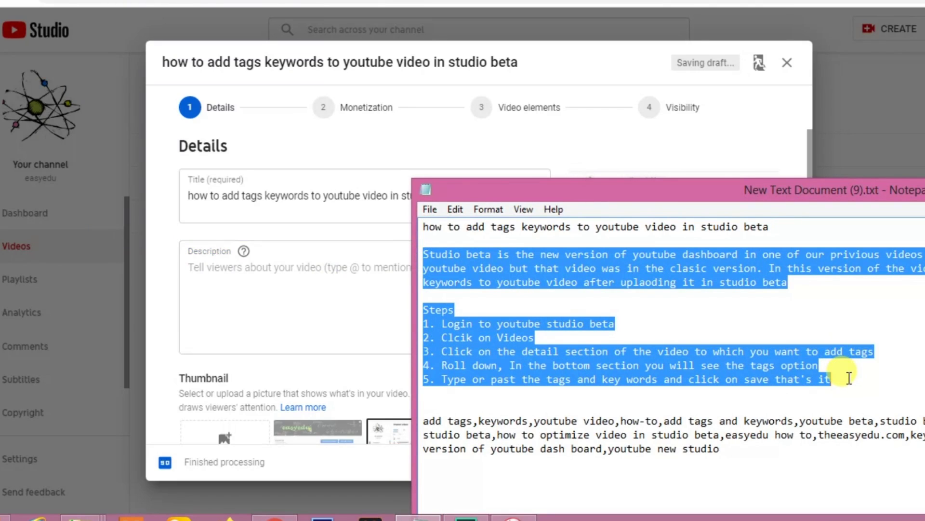
{"action": "left_click", "coordinate": [223, 269]}
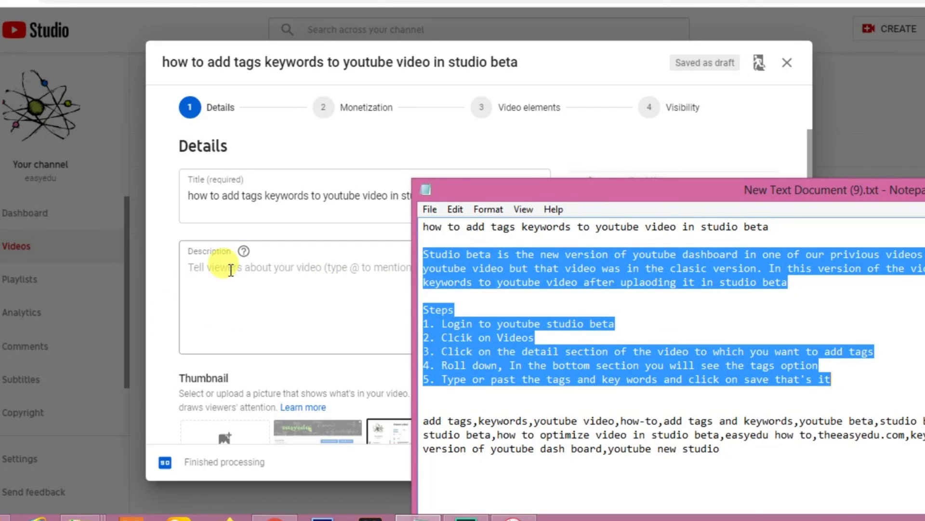
{"action": "type", "text": "Studio beta is the new version of youtube dashboard in one of our privious videos we have explained adding tags and keywords to youtube video but that video was in the classic version. In this version of the video we are going to explain how to add tags and keywords to youtube video after uploading it in studio beta  Steps 1. Login to youtube studio beta 2. Click on Videos 3. Click on the detail section of the video to which you want to add tags 4. Roll down, in the bottom section you will see the tags option 5. Type or past the tags and key words and click on save that's it"}
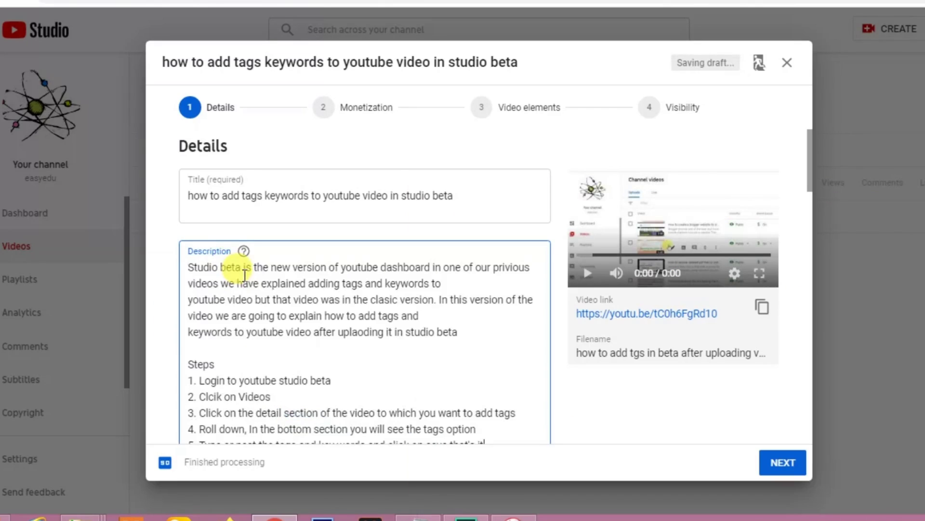
{"action": "scroll", "coordinate": [241, 280], "scroll_direction": "down", "scroll_amount": 5}
{"action": "scroll", "coordinate": [302, 267], "scroll_direction": "up", "scroll_amount": 3}
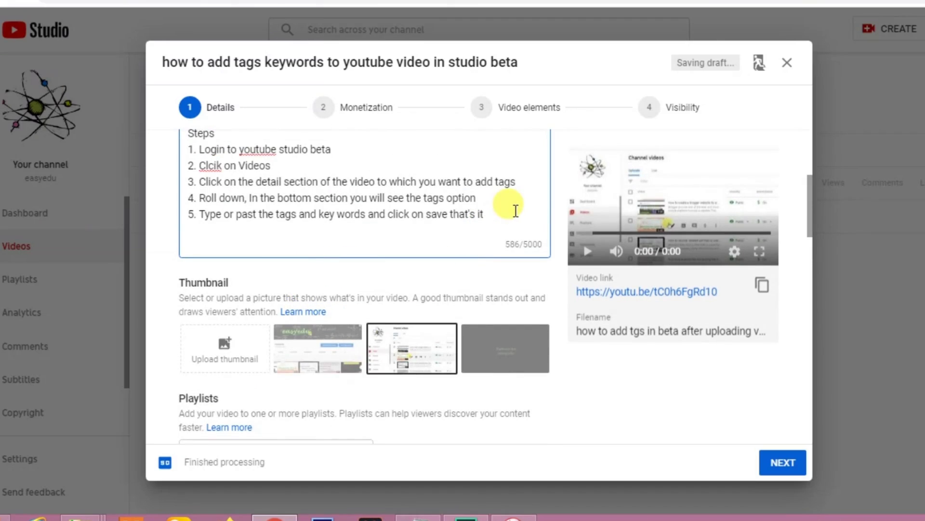
{"action": "key", "text": "Return"}
{"action": "key", "text": "Return"}
{"action": "key", "text": "Return"}
Step: Append the hashtags #keywordsyoutube #tags #studiobeta at the bottom of the description
{"action": "type", "text": "#k"}
{"action": "type", "text": "eywords"}
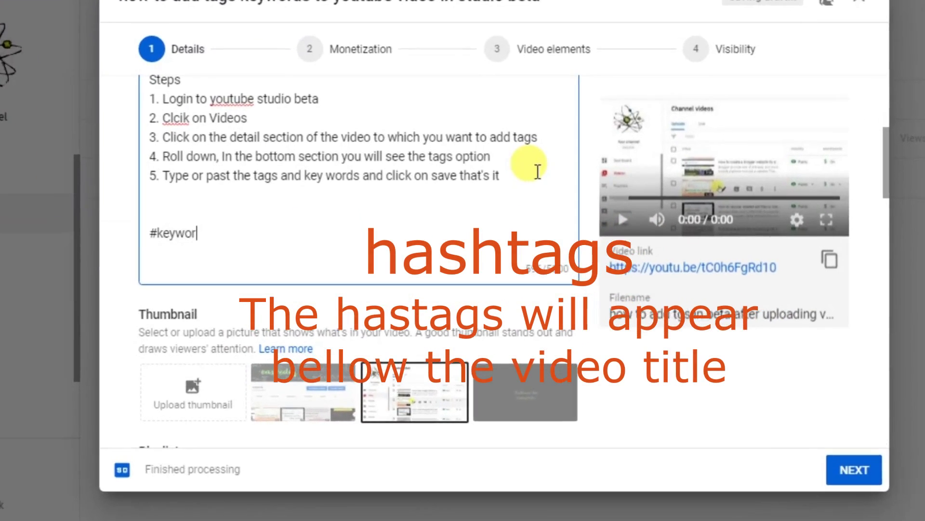
{"action": "type", "text": "youtube"}
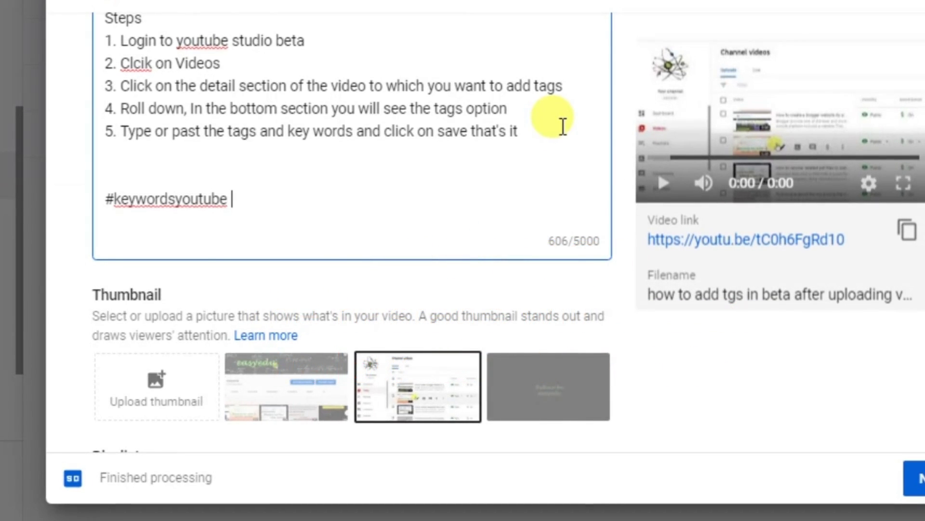
{"action": "type", "text": " #tags"}
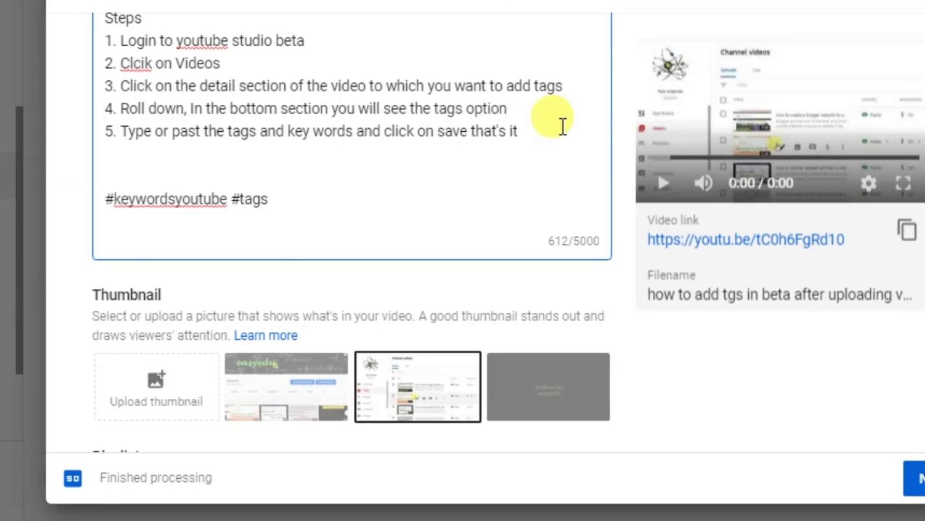
{"action": "type", "text": " #studi"}
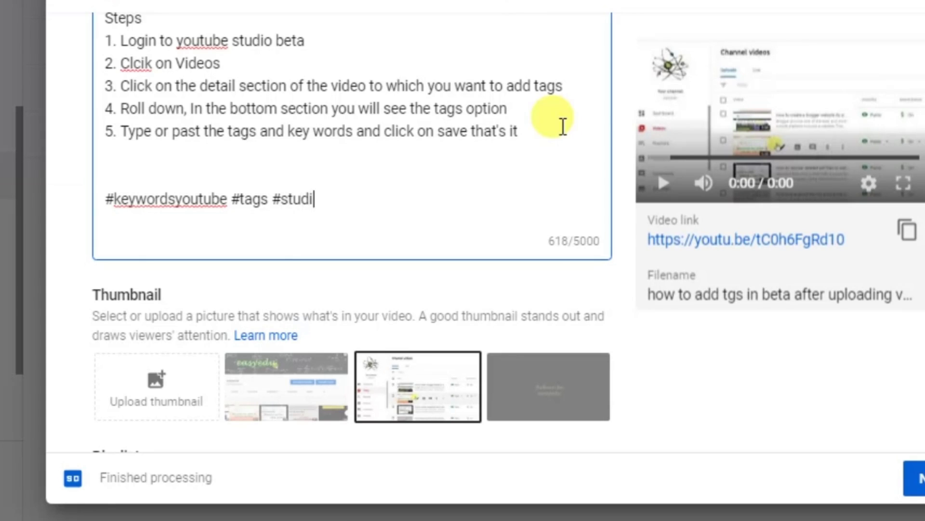
{"action": "type", "text": "obeta"}
Step: Use the second auto-generated frame as the thumbnail and look through the playlists
{"action": "scroll", "coordinate": [400, 183], "scroll_direction": "down", "scroll_amount": 7}
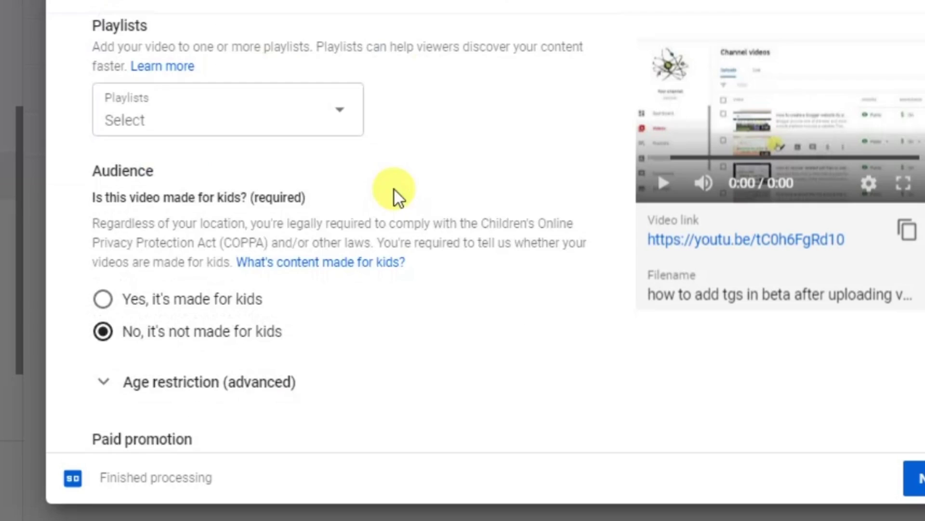
{"action": "scroll", "coordinate": [374, 184], "scroll_direction": "up", "scroll_amount": 3}
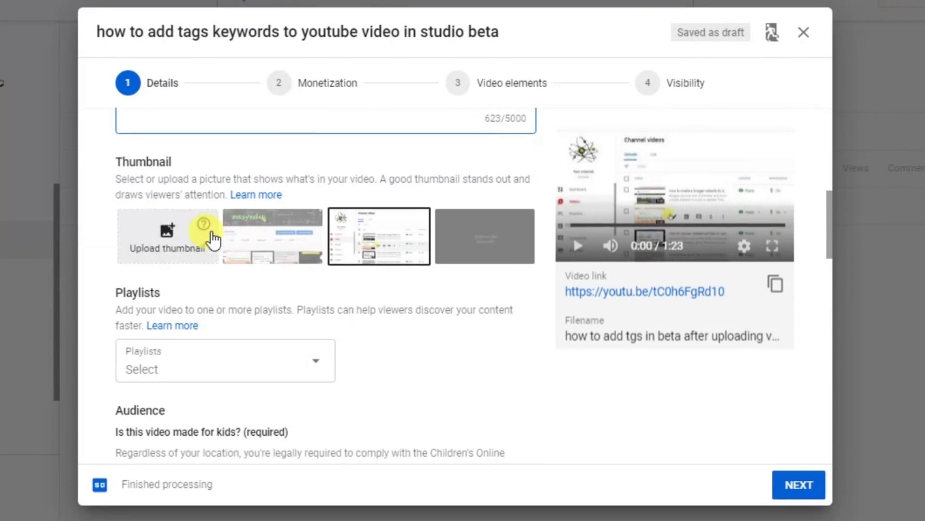
{"action": "left_click", "coordinate": [165, 241]}
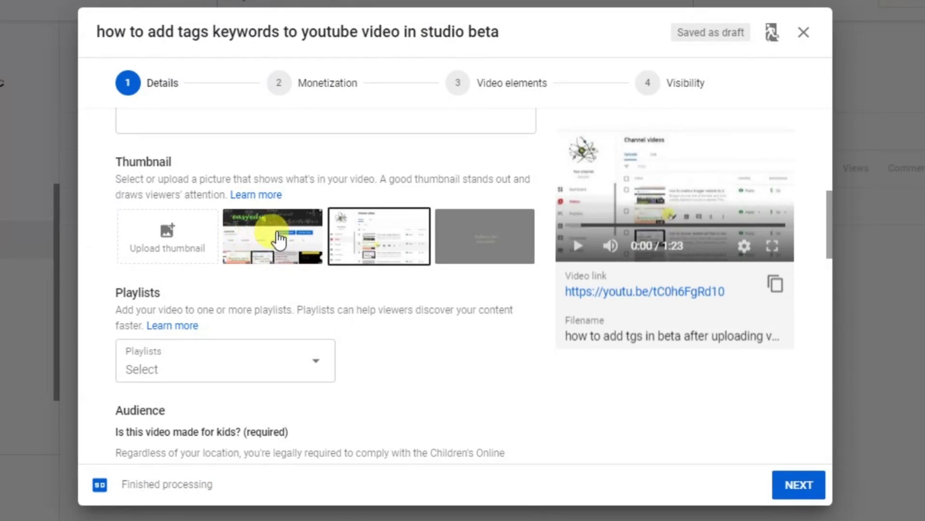
{"action": "left_click", "coordinate": [282, 246]}
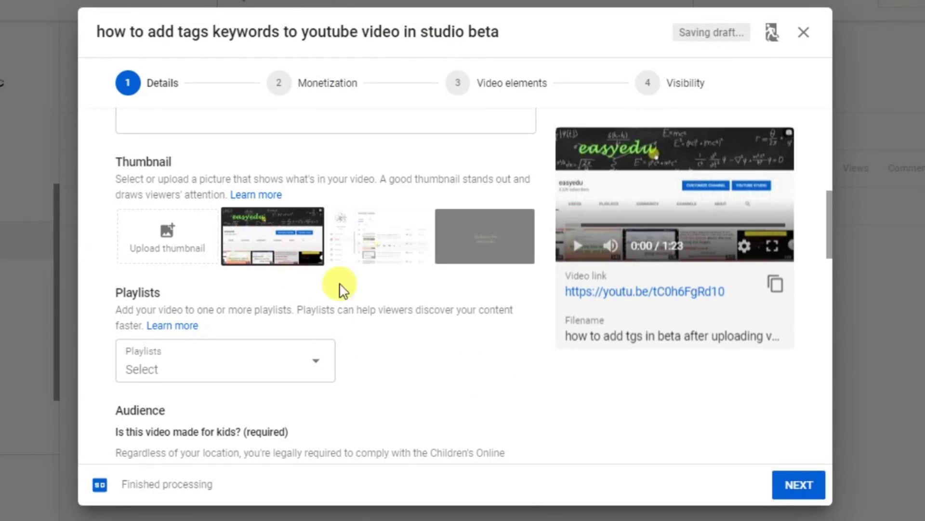
{"action": "scroll", "coordinate": [354, 294], "scroll_direction": "down", "scroll_amount": 2}
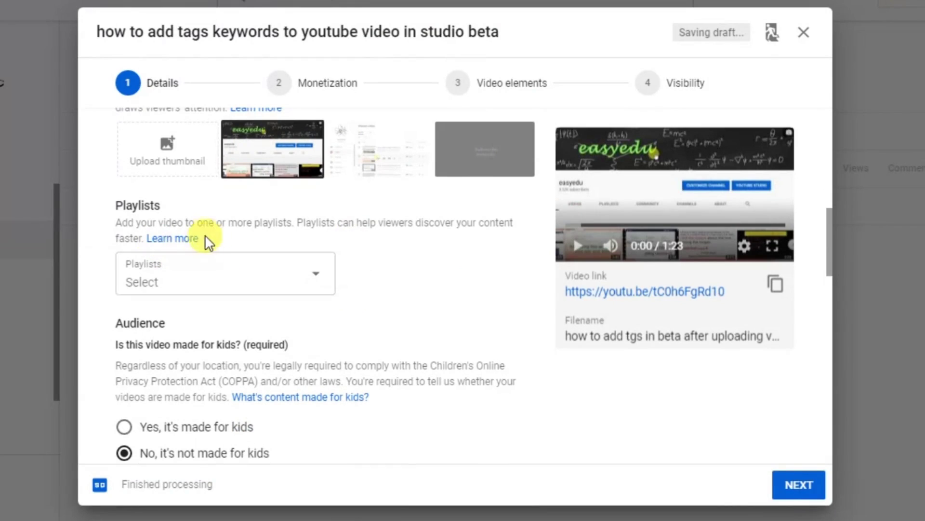
{"action": "left_click", "coordinate": [279, 283]}
{"action": "scroll", "coordinate": [284, 296], "scroll_direction": "down", "scroll_amount": 3}
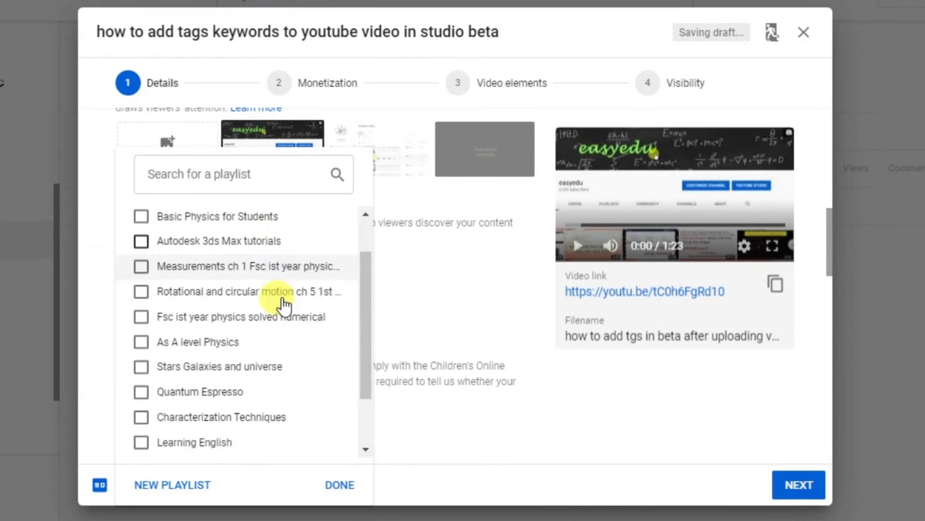
{"action": "left_click", "coordinate": [427, 294]}
{"action": "scroll", "coordinate": [351, 292], "scroll_direction": "down", "scroll_amount": 5}
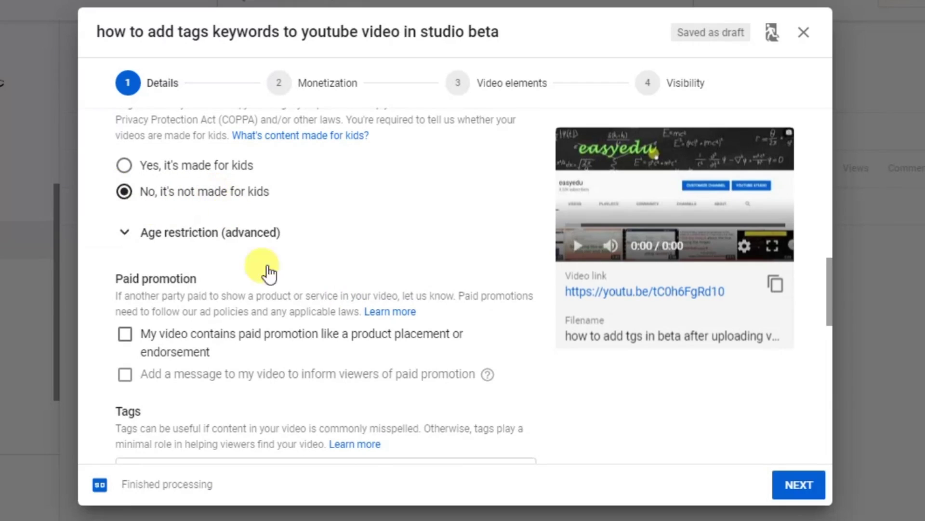
{"action": "scroll", "coordinate": [270, 275], "scroll_direction": "down", "scroll_amount": 4}
{"action": "left_click", "coordinate": [168, 308]}
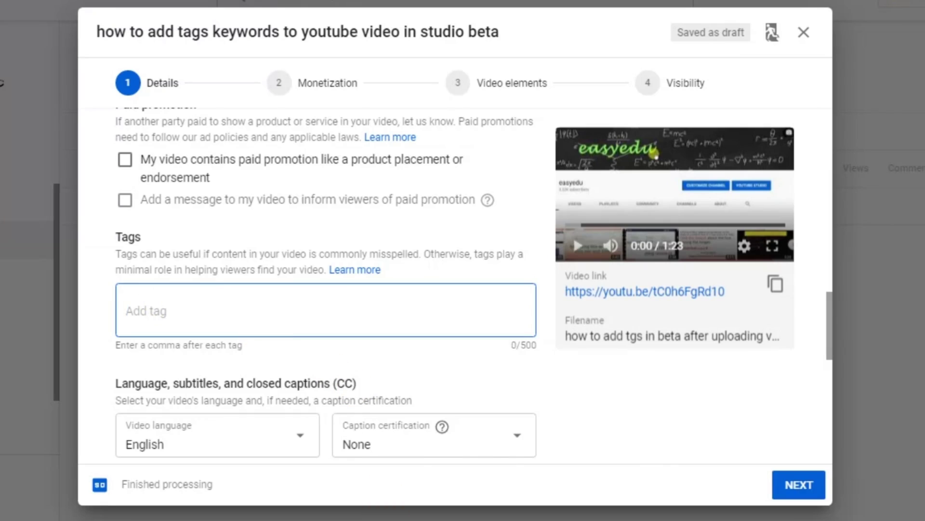
{"action": "key", "text": "alt+Tab"}
{"action": "left_click", "coordinate": [392, 437]}
Step: Copy the comma-separated tag list from the notes and paste it into the Tags field
{"action": "left_click_drag", "start_coordinate": [425, 443], "coordinate": [734, 479]}
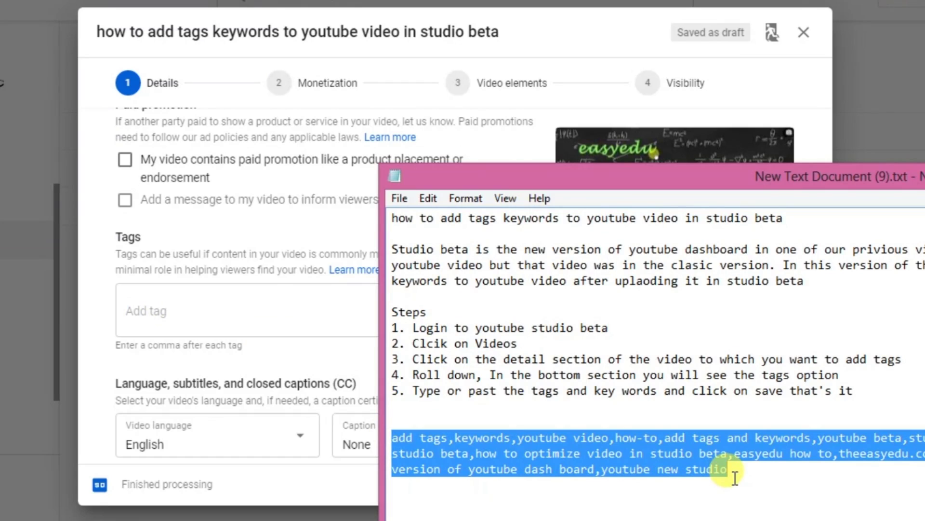
{"action": "left_click", "coordinate": [129, 312]}
{"action": "left_click", "coordinate": [155, 312]}
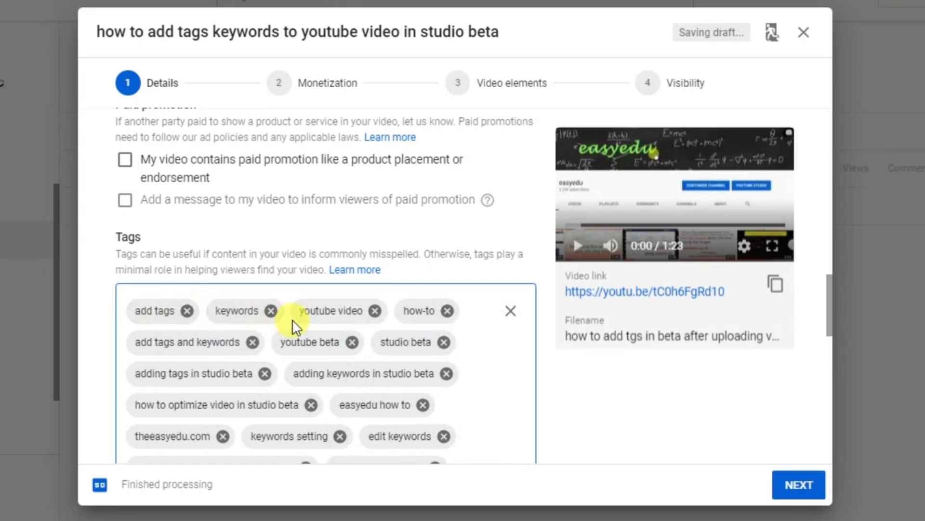
{"action": "scroll", "coordinate": [295, 325], "scroll_direction": "down", "scroll_amount": 9}
{"action": "scroll", "coordinate": [350, 328], "scroll_direction": "down", "scroll_amount": 6}
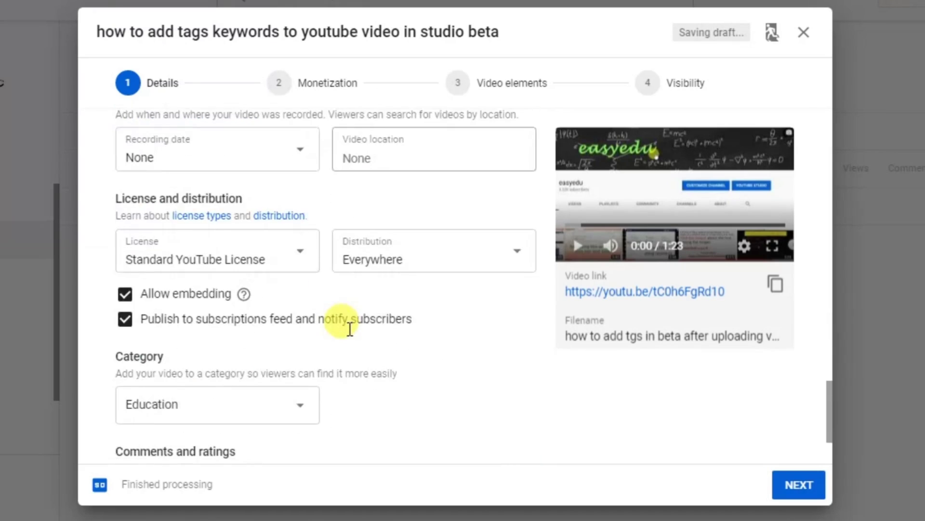
Step: Move past Details and Monetization, leaving monetization on, to the Video elements step
{"action": "left_click", "coordinate": [779, 478]}
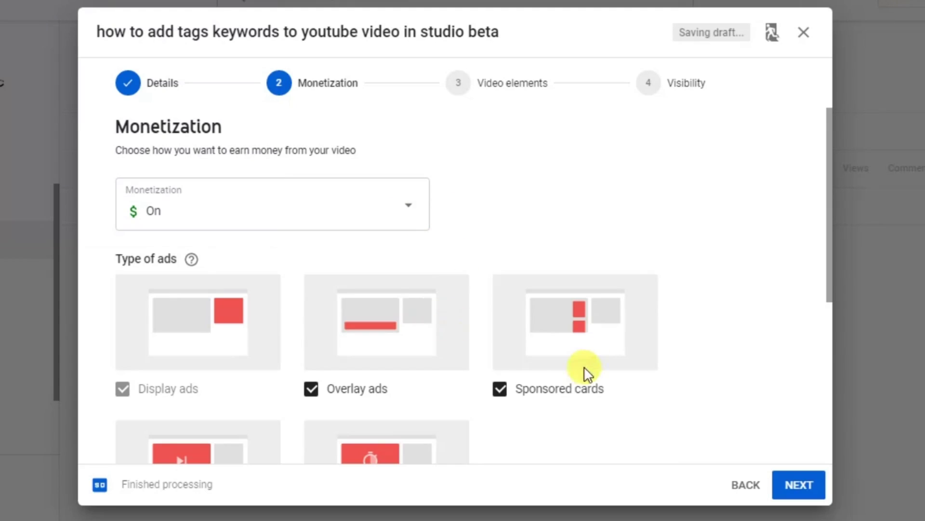
{"action": "scroll", "coordinate": [350, 377], "scroll_direction": "down", "scroll_amount": 2}
{"action": "scroll", "coordinate": [382, 265], "scroll_direction": "up", "scroll_amount": 2}
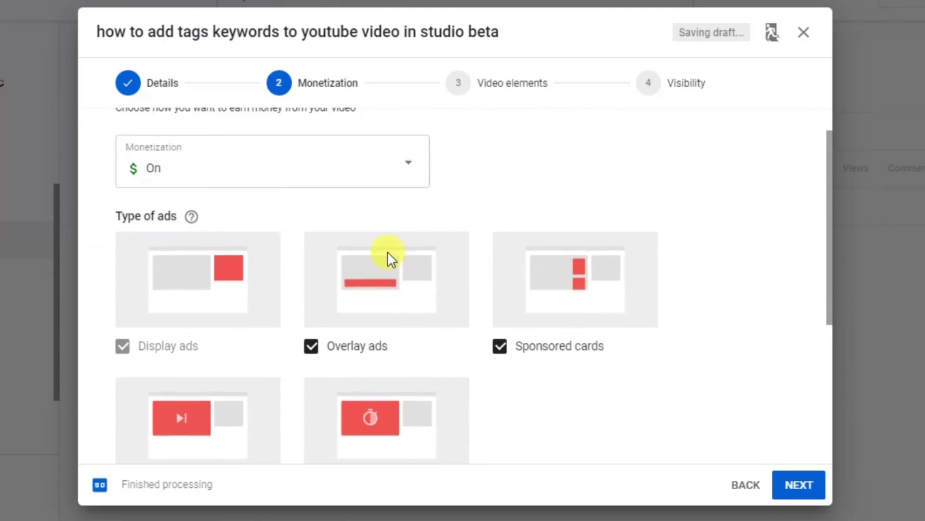
{"action": "left_click", "coordinate": [804, 489]}
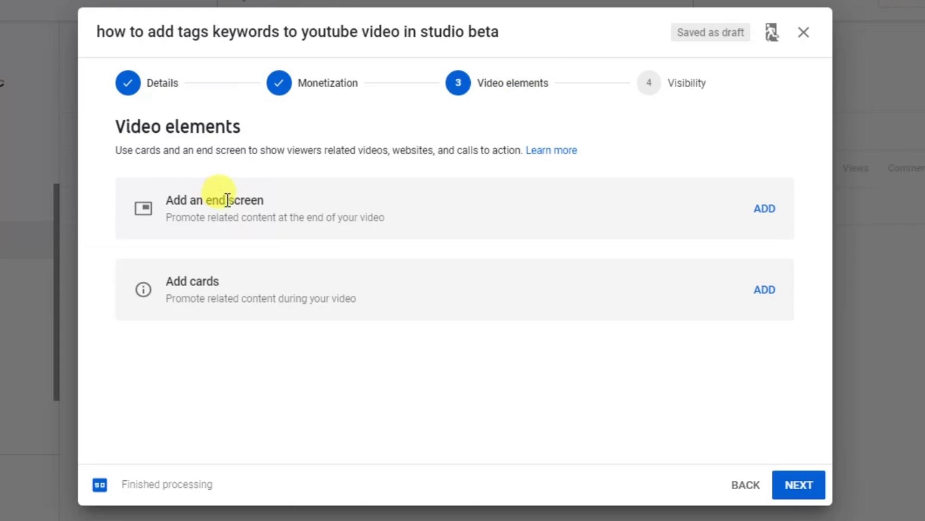
Step: Start adding an end screen from the Video elements step
{"action": "left_click", "coordinate": [766, 210]}
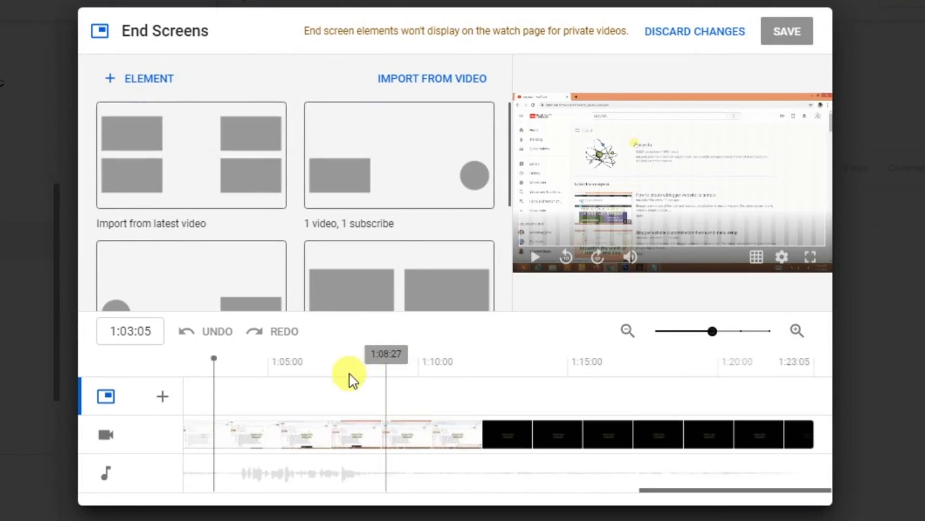
Step: Add two end-screen video elements set to Best for viewer and Most recent upload
{"action": "left_click", "coordinate": [161, 397]}
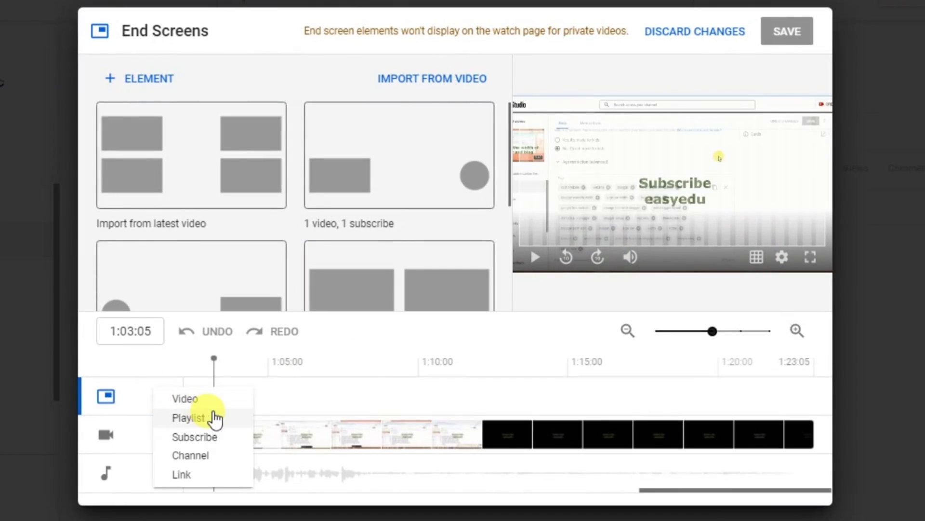
{"action": "left_click", "coordinate": [208, 400]}
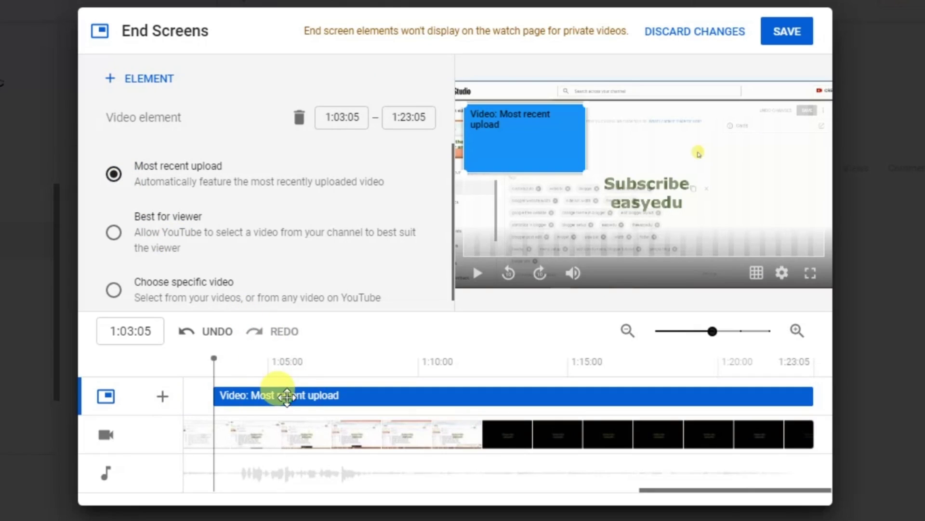
{"action": "scroll", "coordinate": [125, 235], "scroll_direction": "down", "scroll_amount": 1}
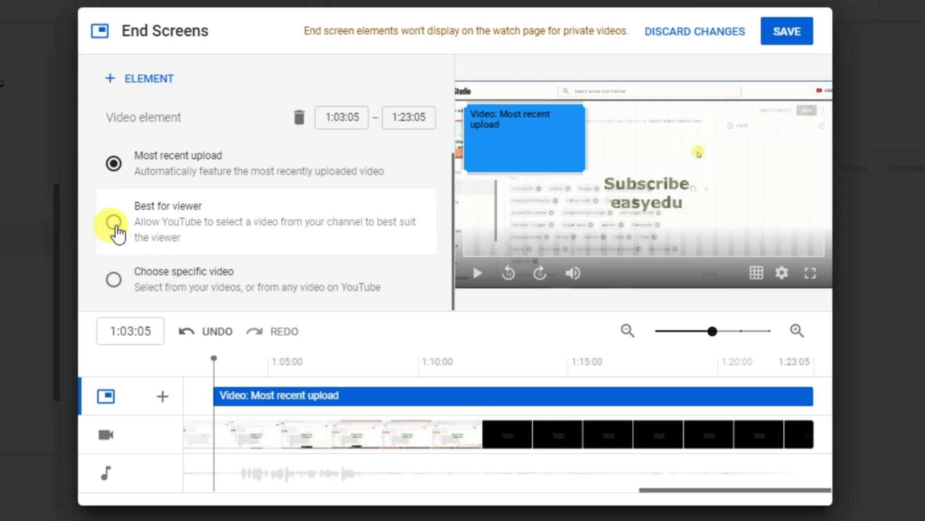
{"action": "left_click", "coordinate": [114, 222]}
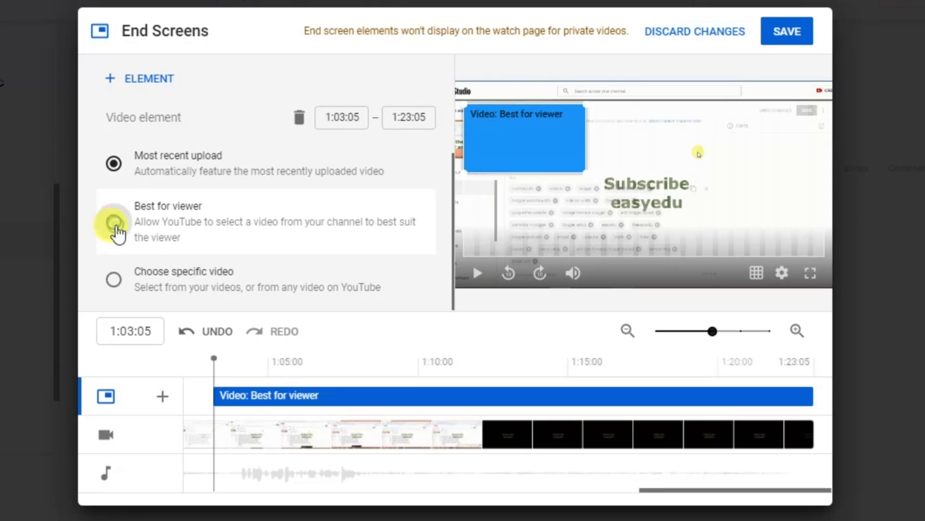
{"action": "left_click", "coordinate": [162, 396]}
{"action": "left_click", "coordinate": [192, 397]}
{"action": "left_click", "coordinate": [281, 396]}
{"action": "left_click", "coordinate": [113, 163]}
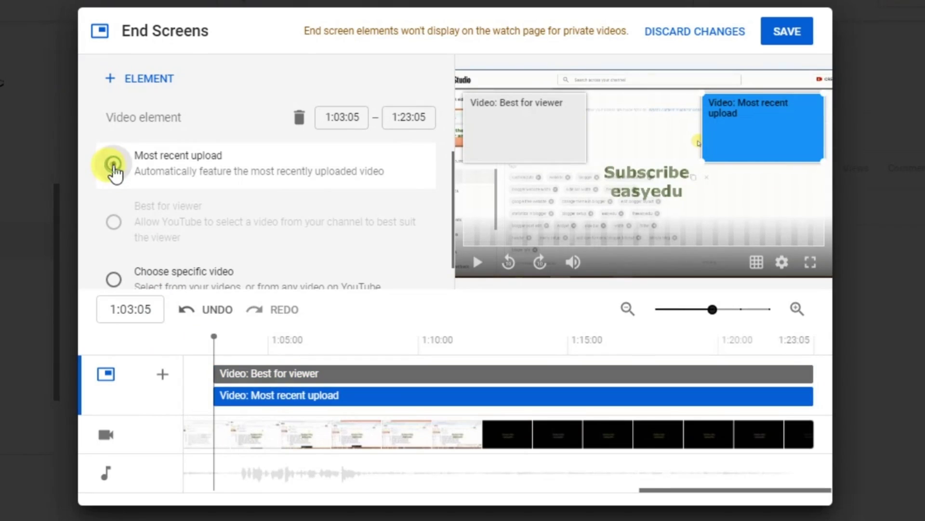
Step: Add the Blogger website customization and pdf recovery videos, then save the end screen
{"action": "left_click", "coordinate": [163, 375]}
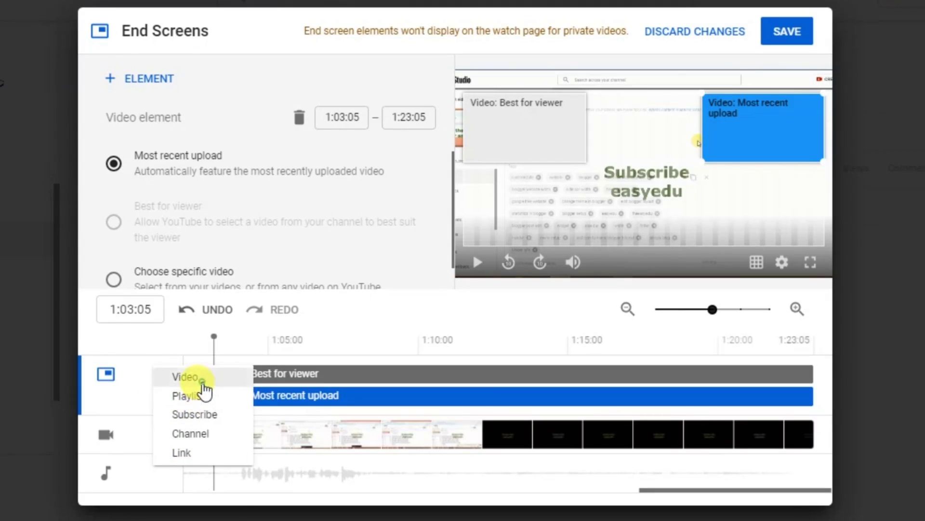
{"action": "left_click", "coordinate": [192, 378]}
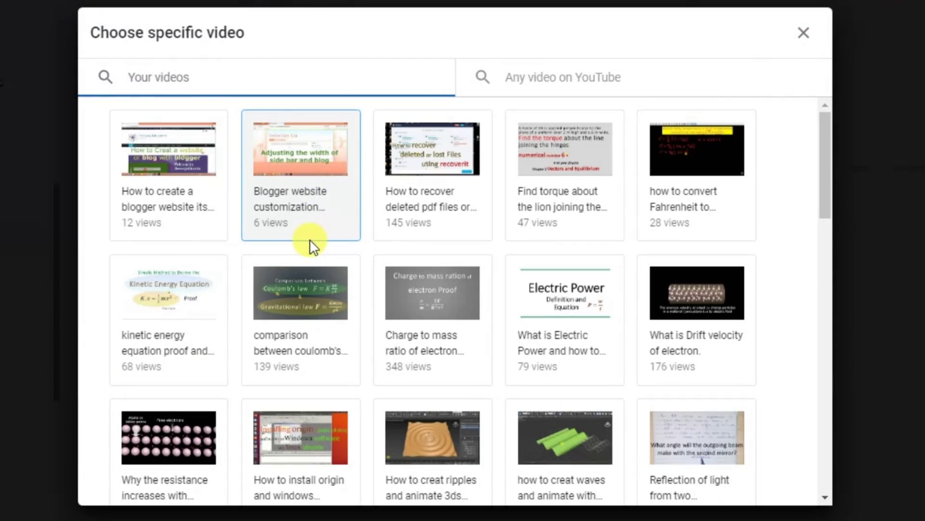
{"action": "left_click", "coordinate": [284, 166]}
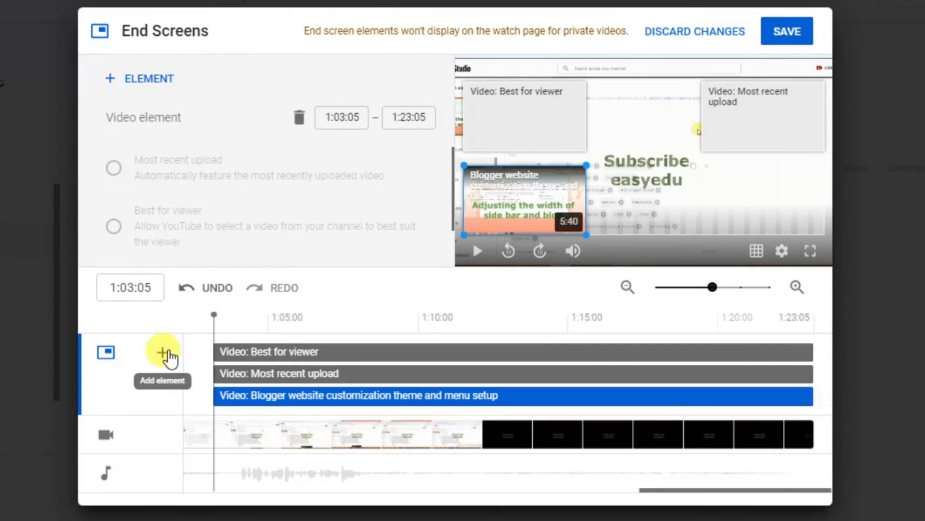
{"action": "left_click", "coordinate": [167, 353]}
{"action": "left_click", "coordinate": [203, 362]}
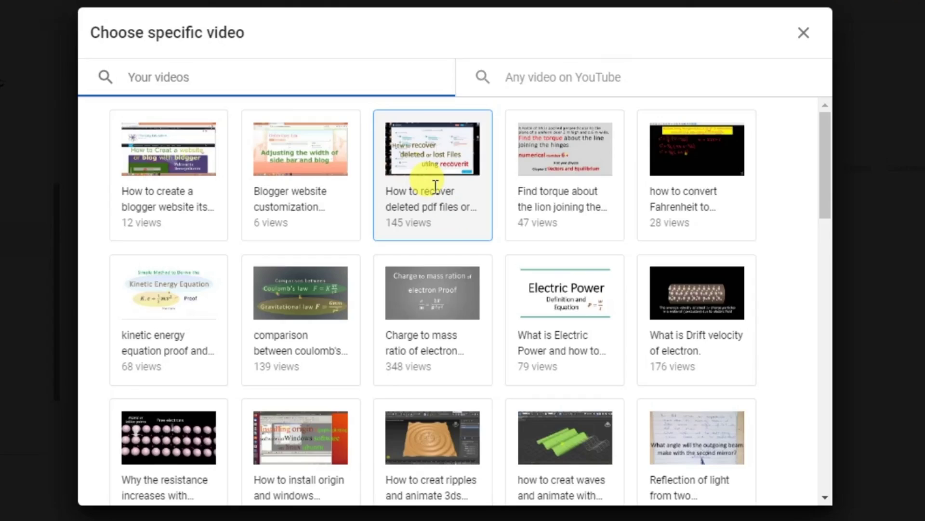
{"action": "left_click", "coordinate": [434, 191]}
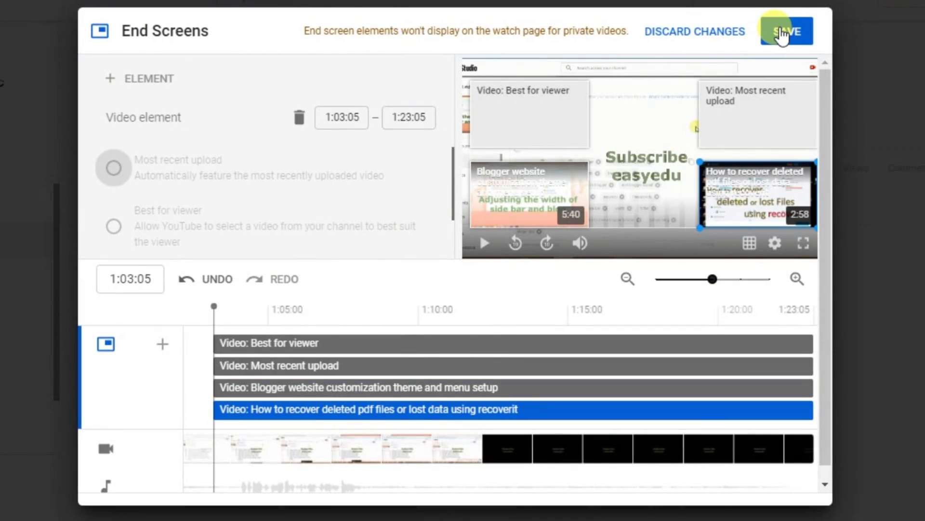
{"action": "left_click", "coordinate": [782, 34]}
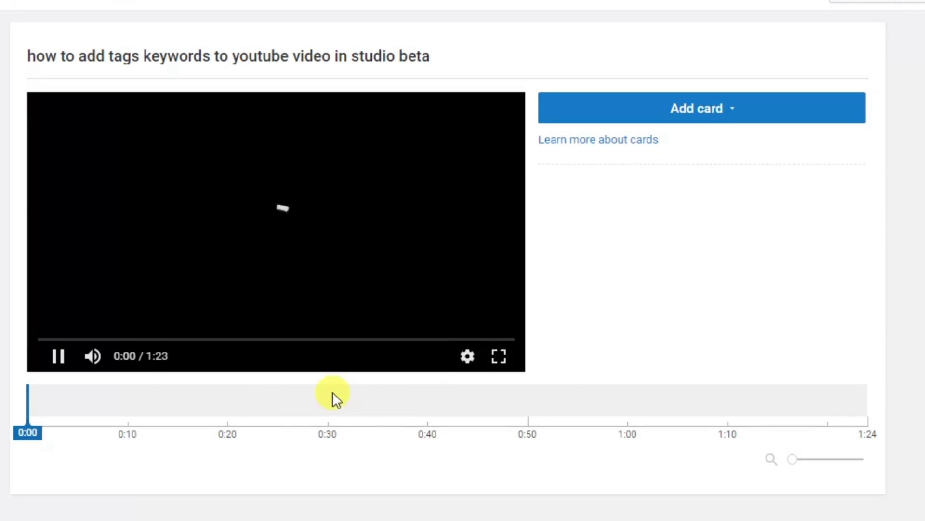
Step: Add a video card at 0:32 linking to the Blogger customization video
{"action": "left_click", "coordinate": [351, 398]}
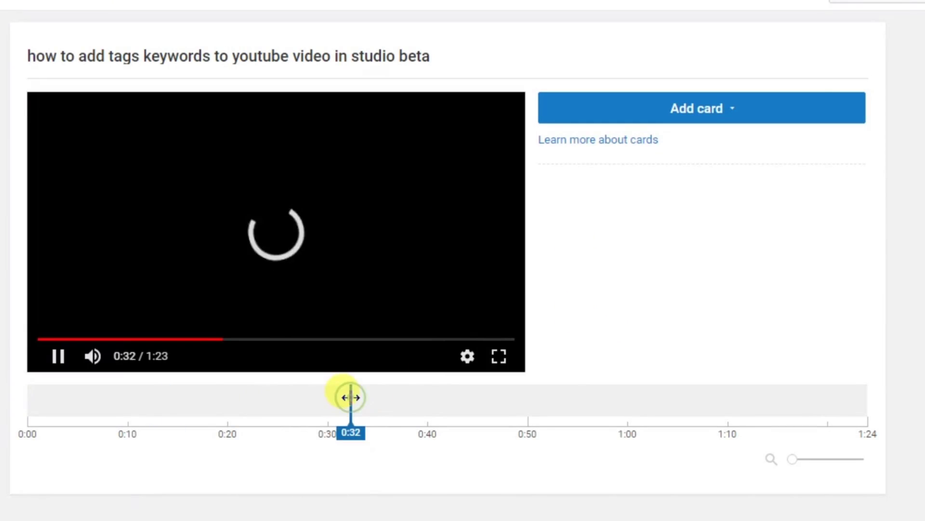
{"action": "left_click", "coordinate": [651, 113]}
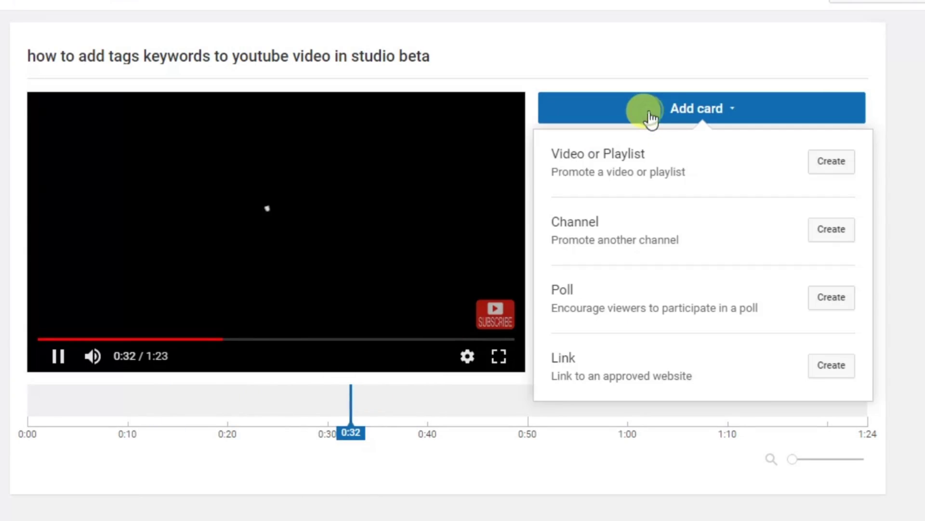
{"action": "left_click", "coordinate": [840, 167]}
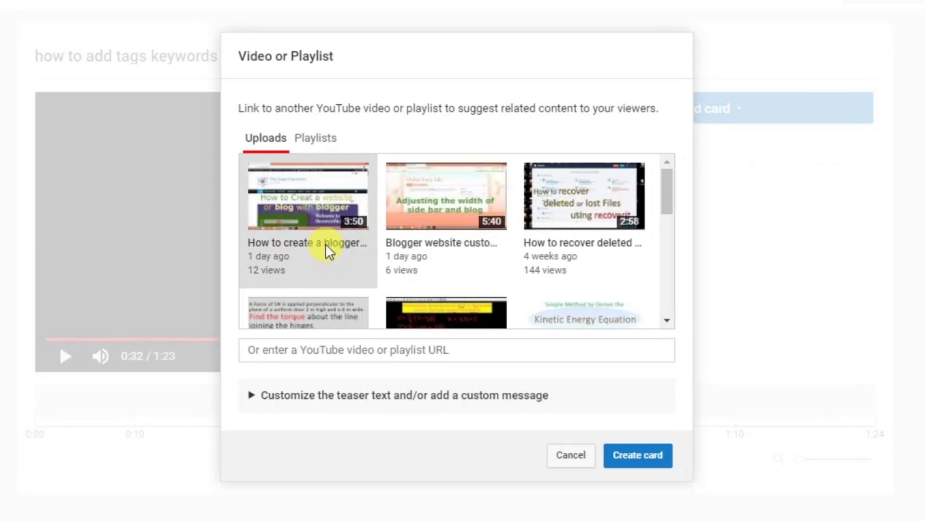
{"action": "left_click", "coordinate": [439, 184]}
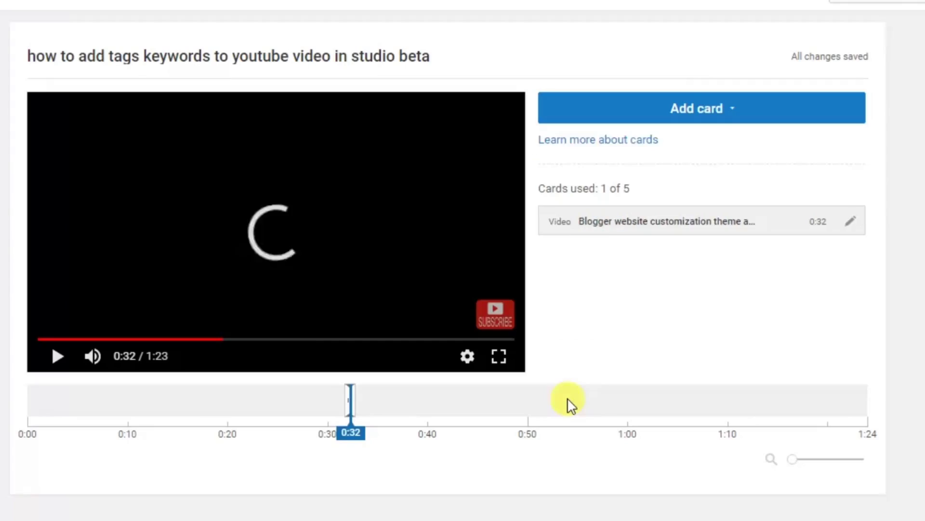
Step: Add a second video card at 0:57 for the pdf recovery video, then return to the upload steps
{"action": "left_click", "coordinate": [606, 405]}
{"action": "left_click", "coordinate": [646, 107]}
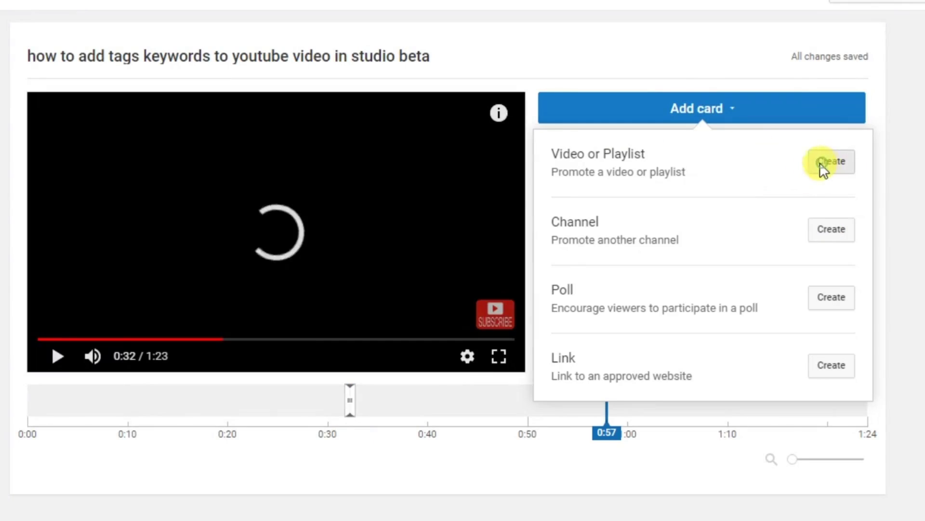
{"action": "left_click", "coordinate": [822, 164]}
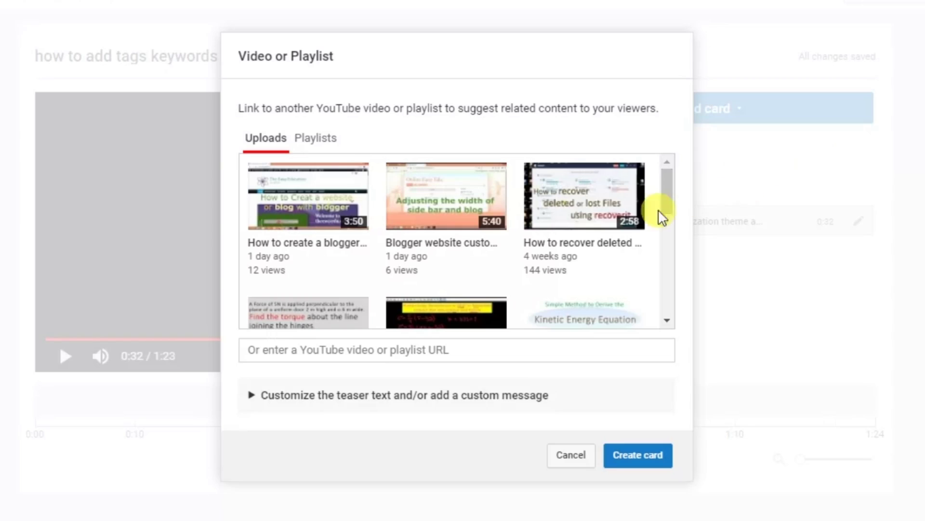
{"action": "left_click", "coordinate": [563, 206]}
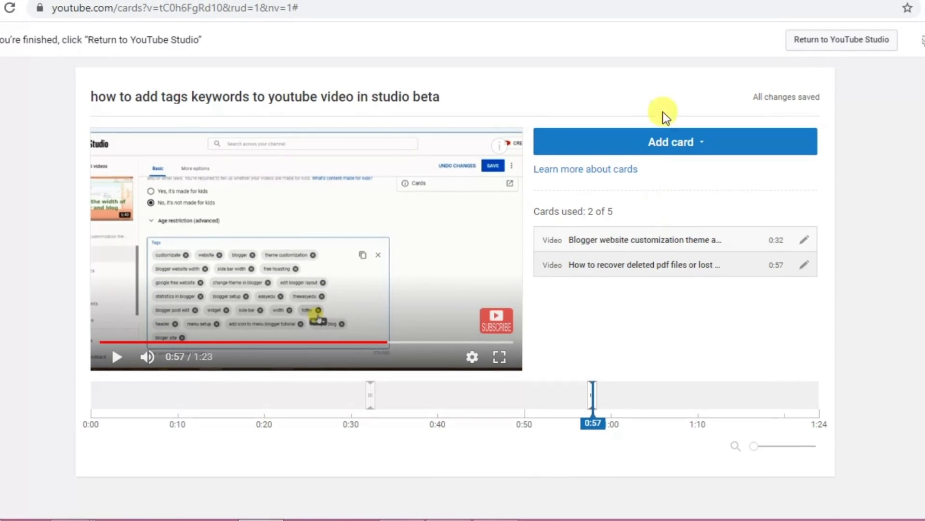
{"action": "left_click", "coordinate": [837, 41]}
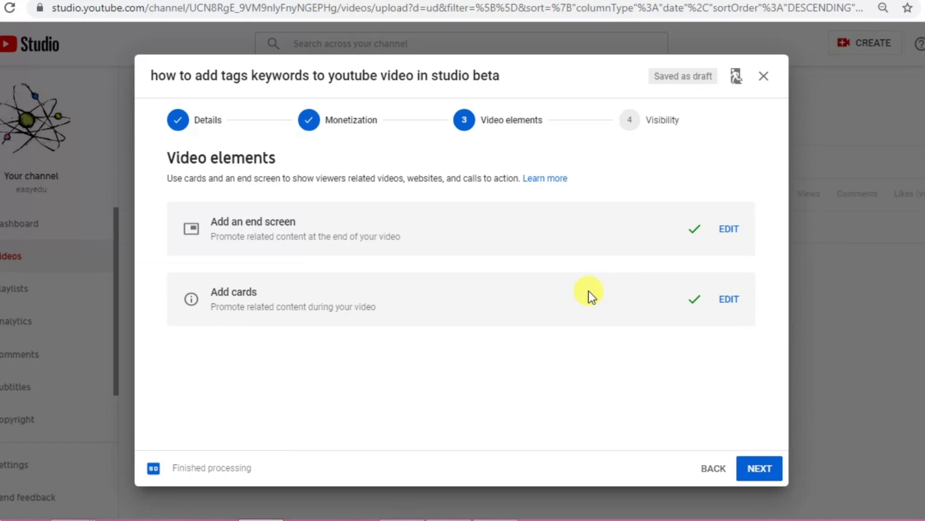
Step: Choose Public on the Visibility page and publish the video
{"action": "left_click", "coordinate": [762, 470]}
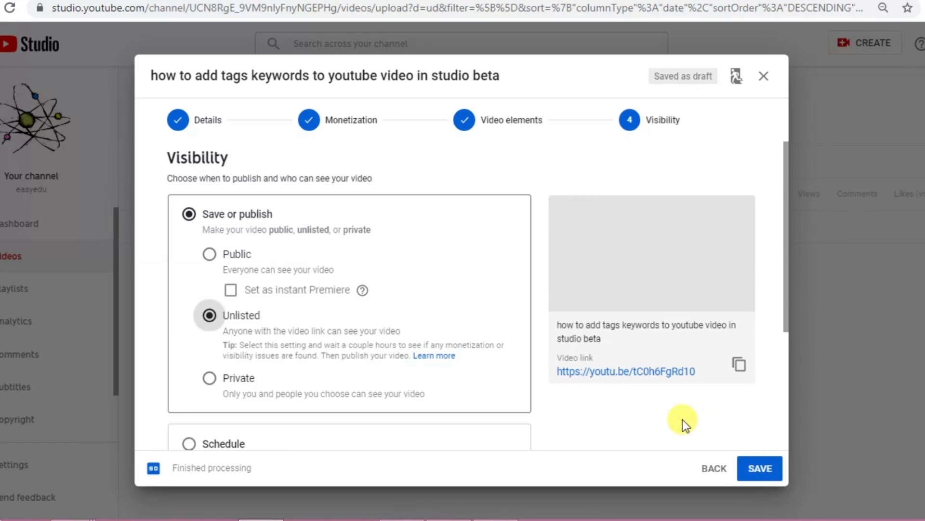
{"action": "left_click", "coordinate": [210, 254]}
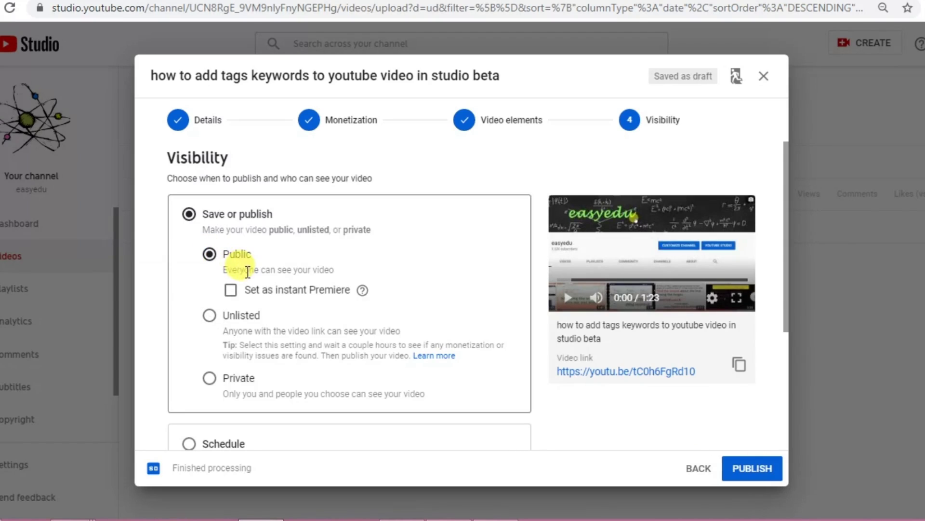
{"action": "left_click", "coordinate": [756, 470]}
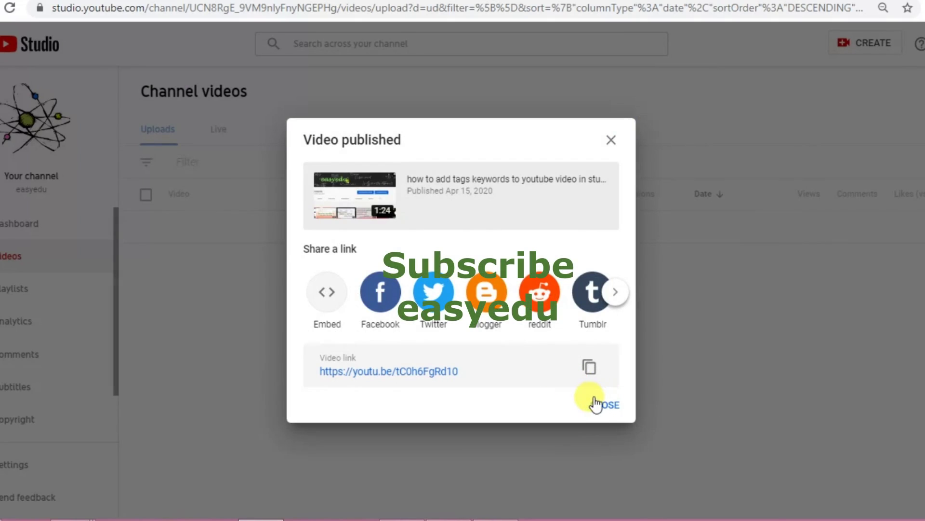
Step: Copy the video's share link from the Video published dialog
{"action": "left_click", "coordinate": [589, 368]}
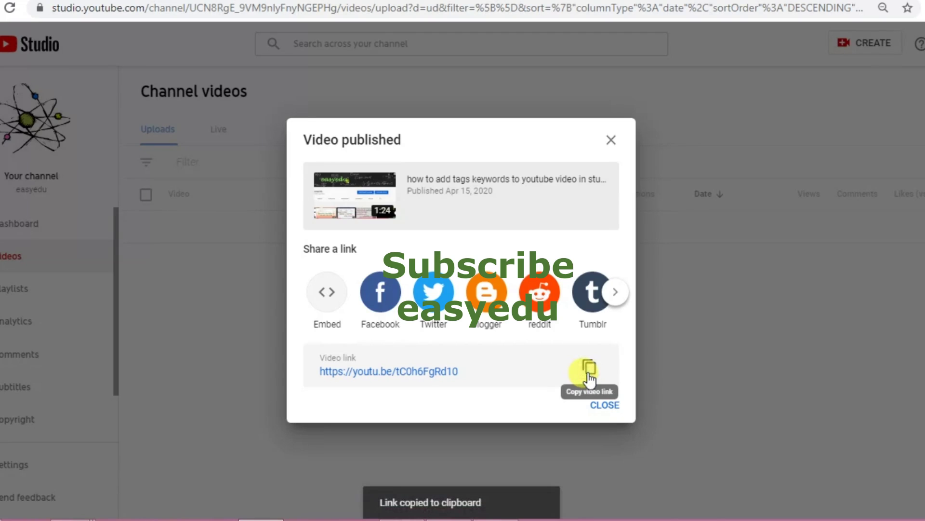